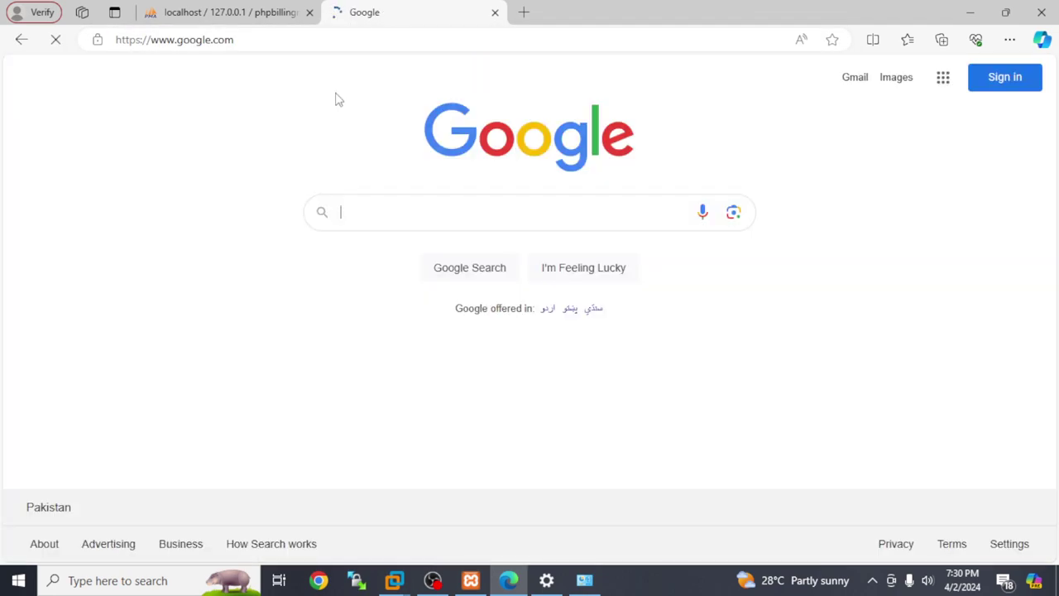
- Search Google for 'xampp download'
{"action": "type", "text": "c"}
{"action": "key", "text": "BackSpace"}
{"action": "type", "text": "x"}
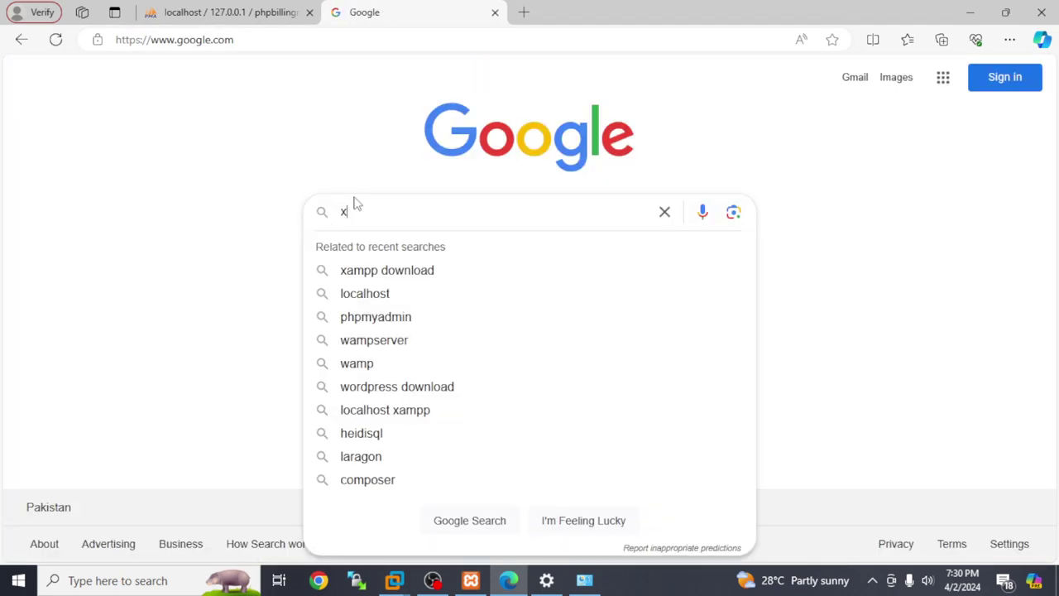
{"action": "type", "text": "am"}
{"action": "left_click", "coordinate": [402, 278]}
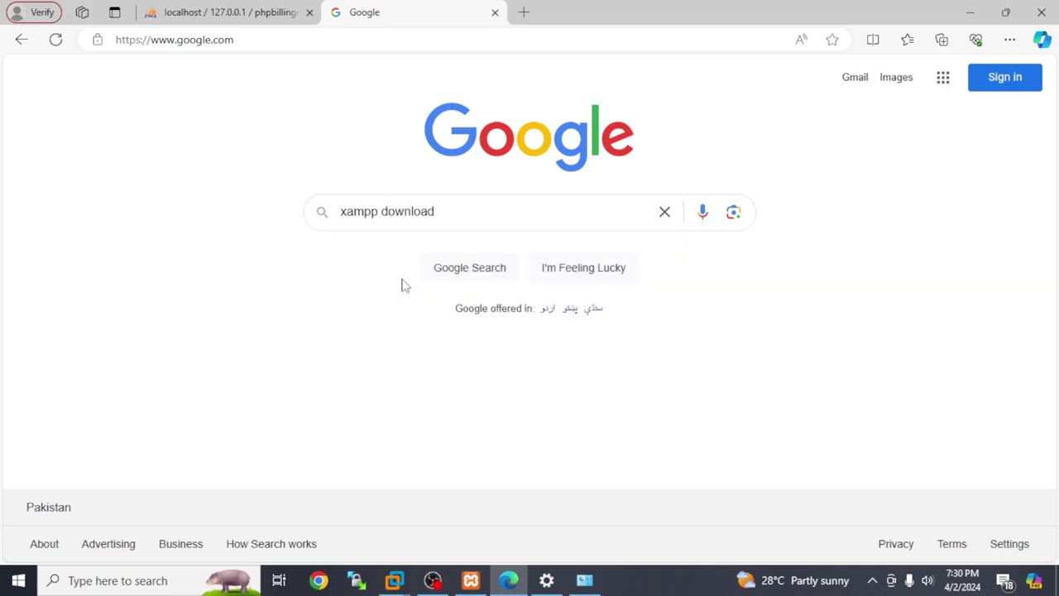
- Open the apachefriends.org XAMPP download page and review Windows versions 8.0.30, 8.1.25 and 8.2.12
{"action": "left_click", "coordinate": [233, 298]}
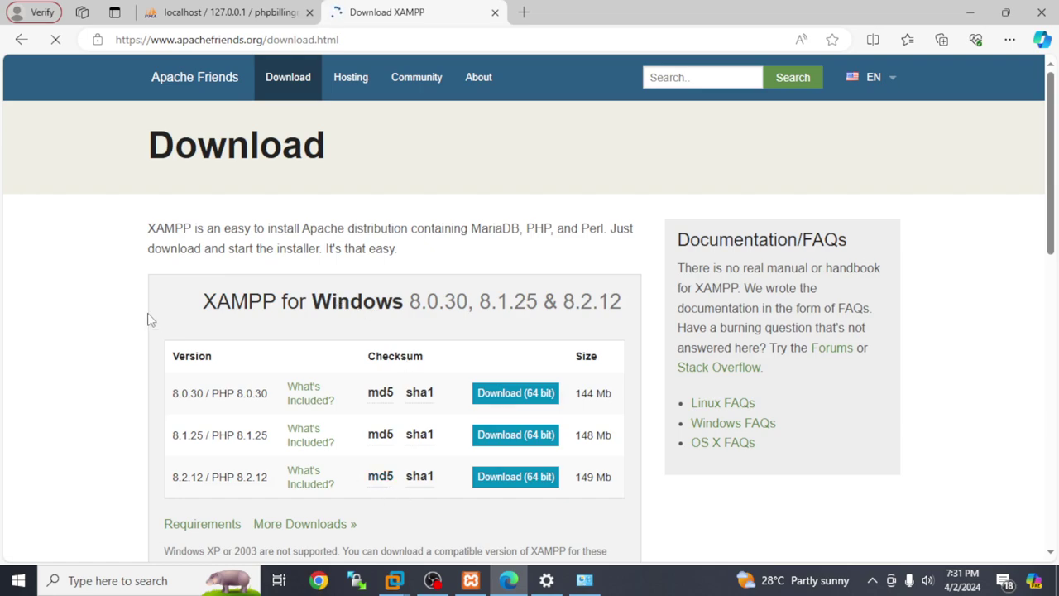
{"action": "scroll", "coordinate": [151, 320], "scroll_direction": "down", "scroll_amount": 2}
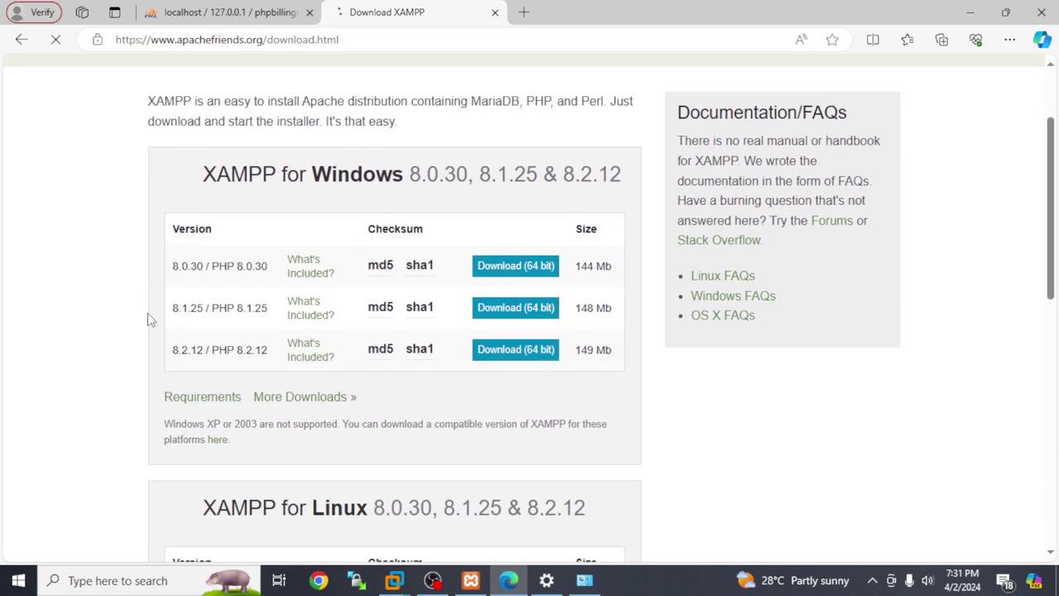
{"action": "scroll", "coordinate": [150, 320], "scroll_direction": "down", "scroll_amount": 1}
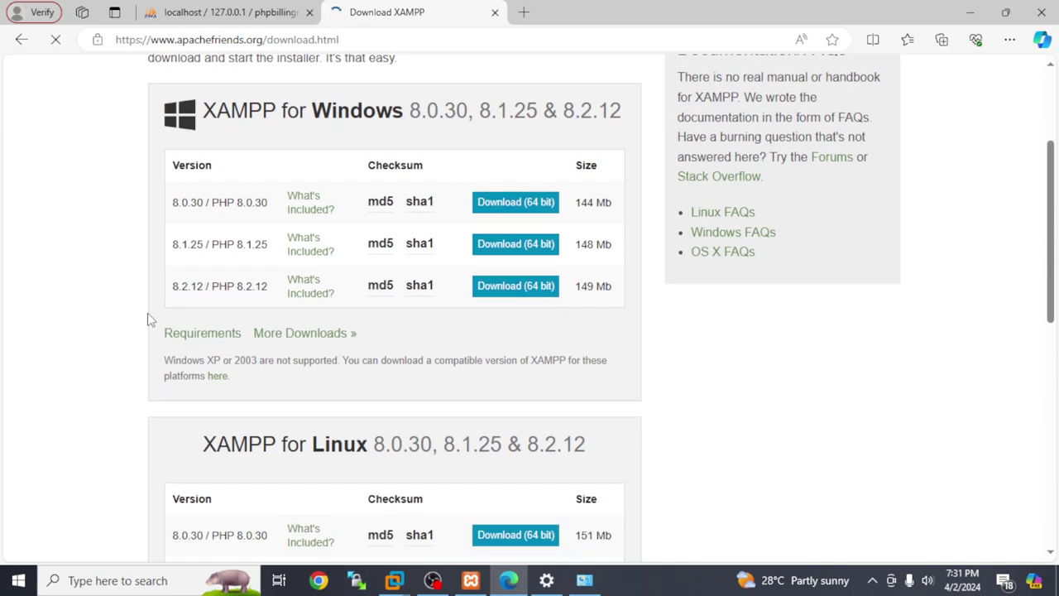
{"action": "scroll", "coordinate": [258, 306], "scroll_direction": "down", "scroll_amount": 1}
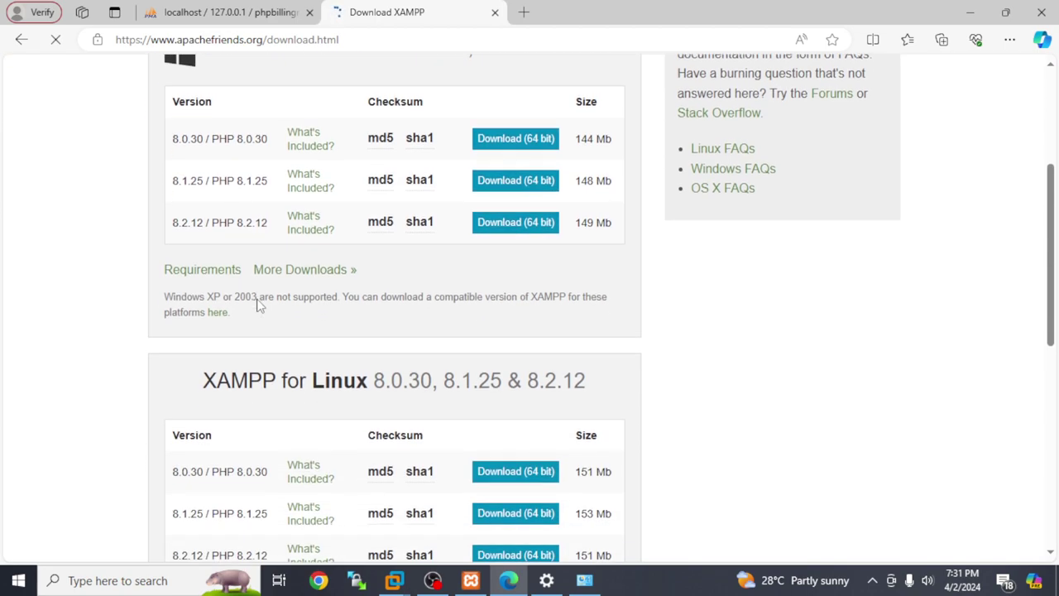
{"action": "scroll", "coordinate": [258, 306], "scroll_direction": "down", "scroll_amount": 4}
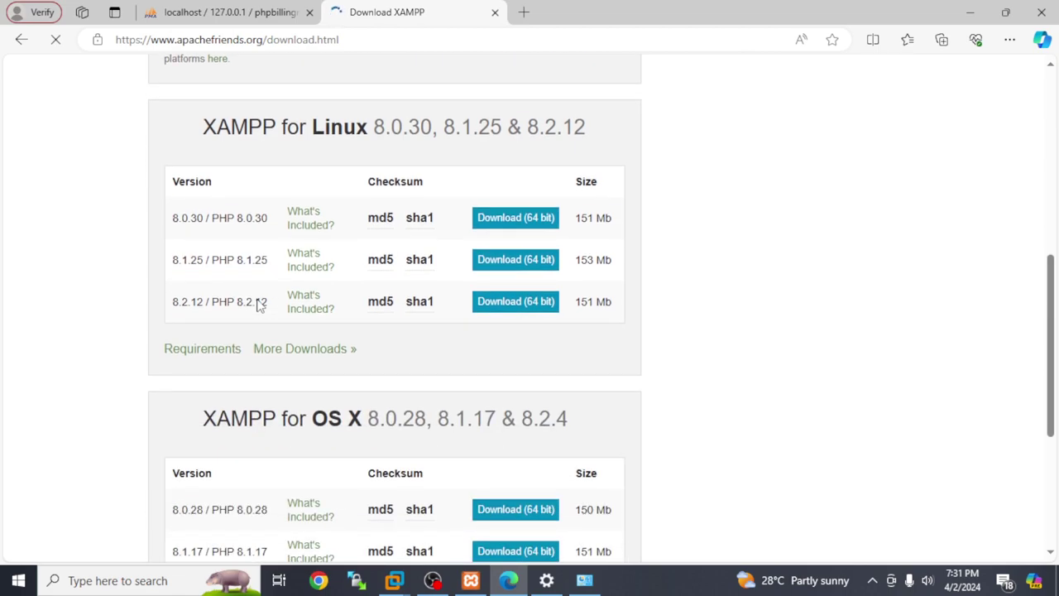
{"action": "scroll", "coordinate": [258, 306], "scroll_direction": "down", "scroll_amount": 3}
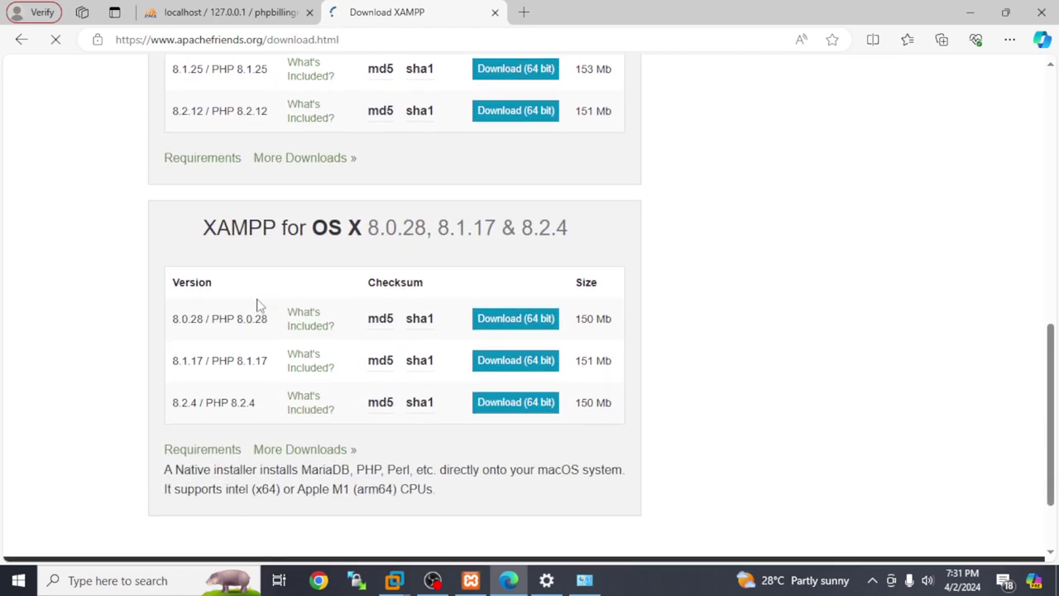
{"action": "scroll", "coordinate": [258, 305], "scroll_direction": "down", "scroll_amount": 2}
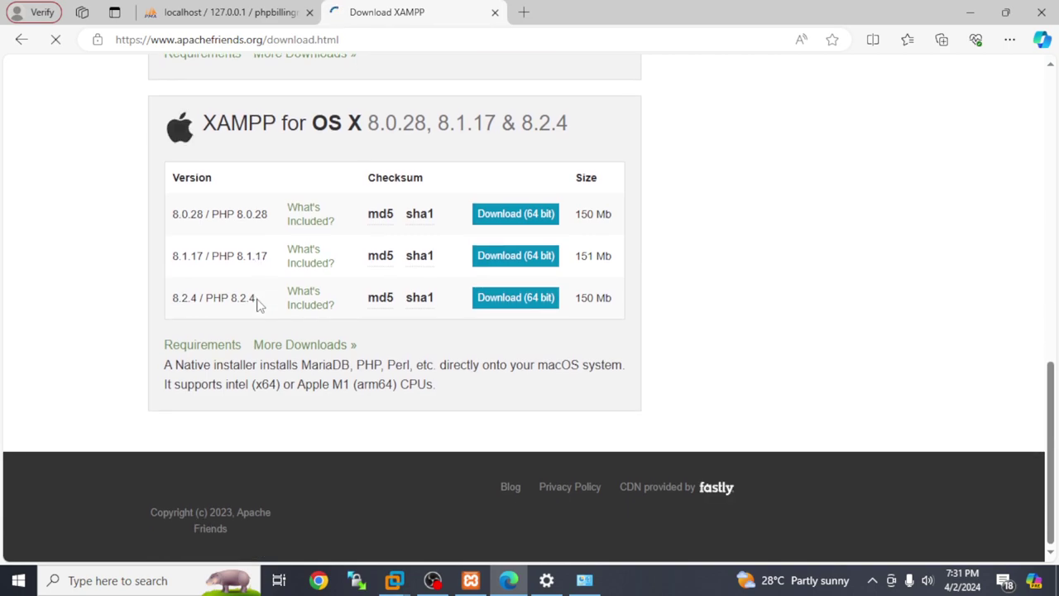
{"action": "scroll", "coordinate": [258, 305], "scroll_direction": "up", "scroll_amount": 12}
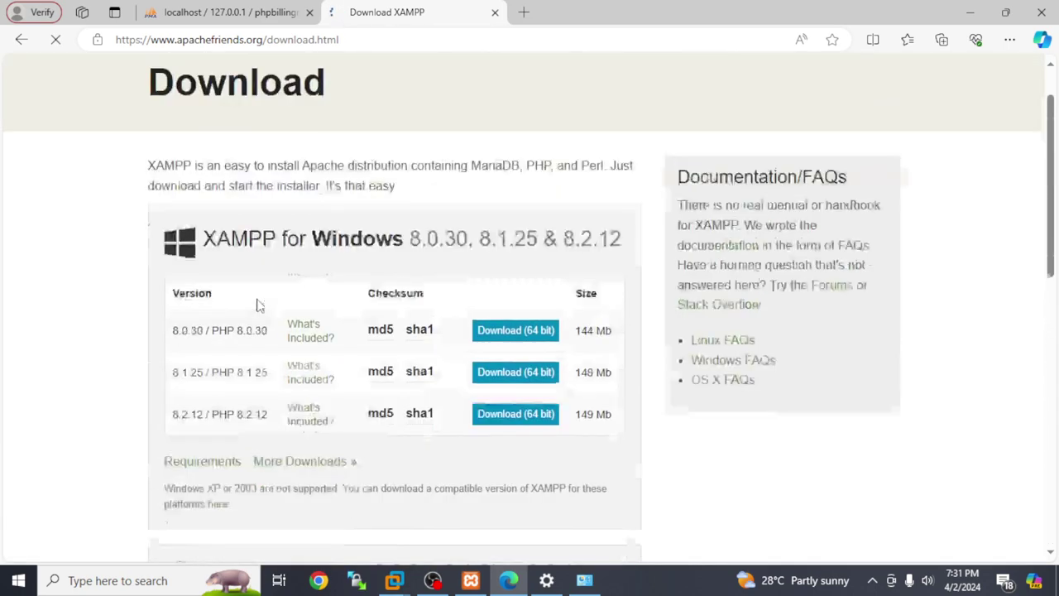
{"action": "scroll", "coordinate": [258, 306], "scroll_direction": "down", "scroll_amount": 1}
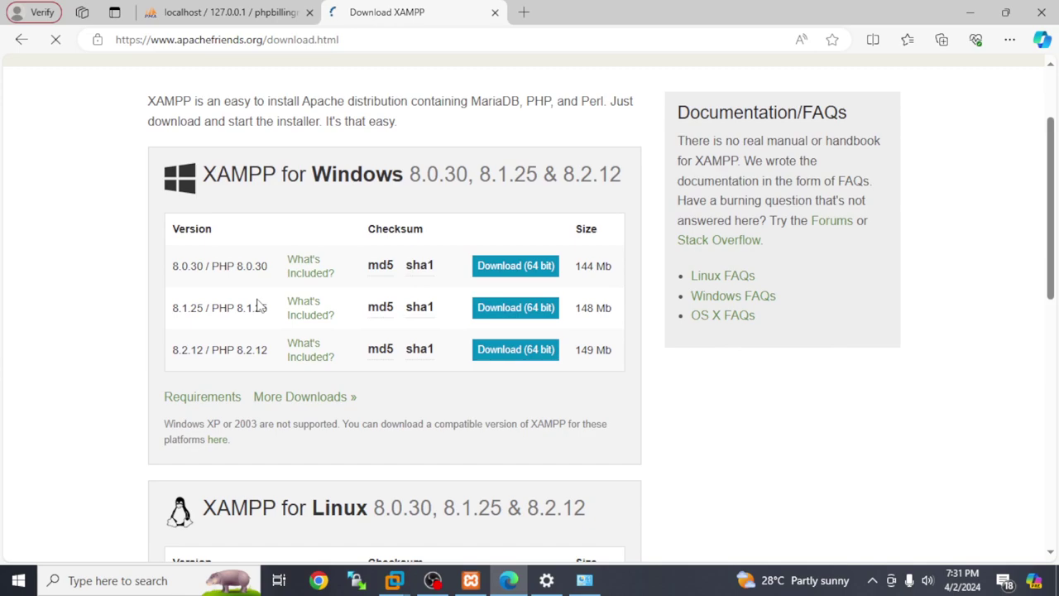
- Open SourceForge's XAMPP Files listing for the xampp-windows-x64-8.2.12 installer, then switch to XAMPP Control Panel
{"action": "left_click", "coordinate": [321, 403]}
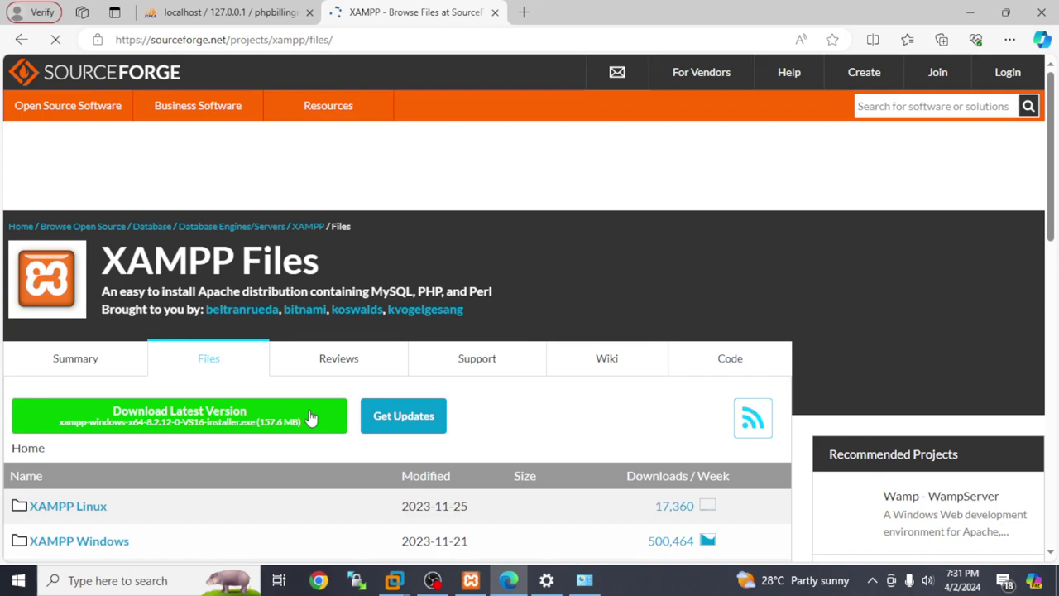
{"action": "left_click", "coordinate": [311, 418]}
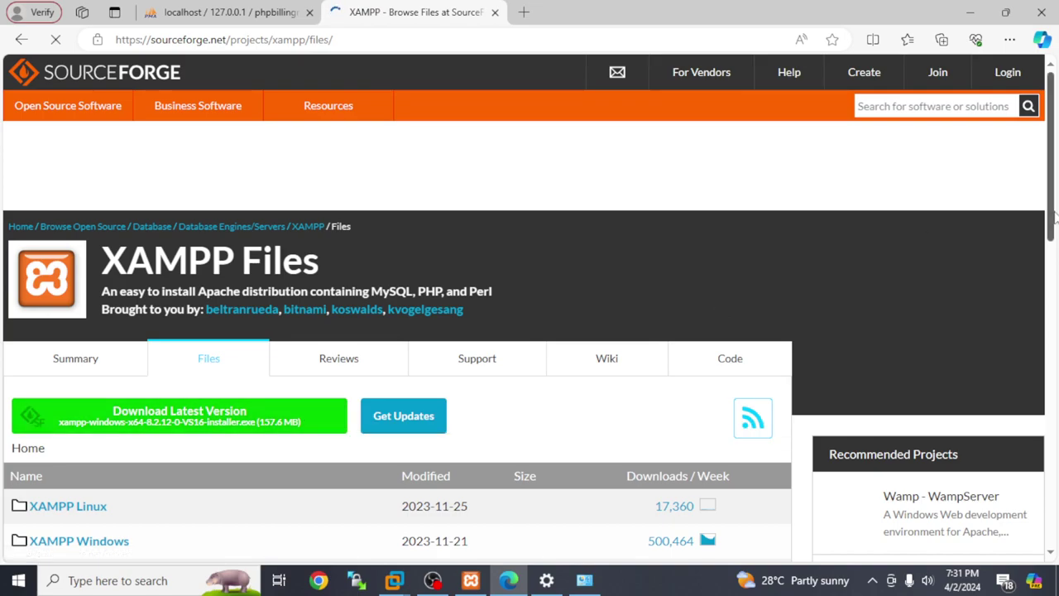
{"action": "scroll", "coordinate": [1055, 173], "scroll_direction": "down", "scroll_amount": 6}
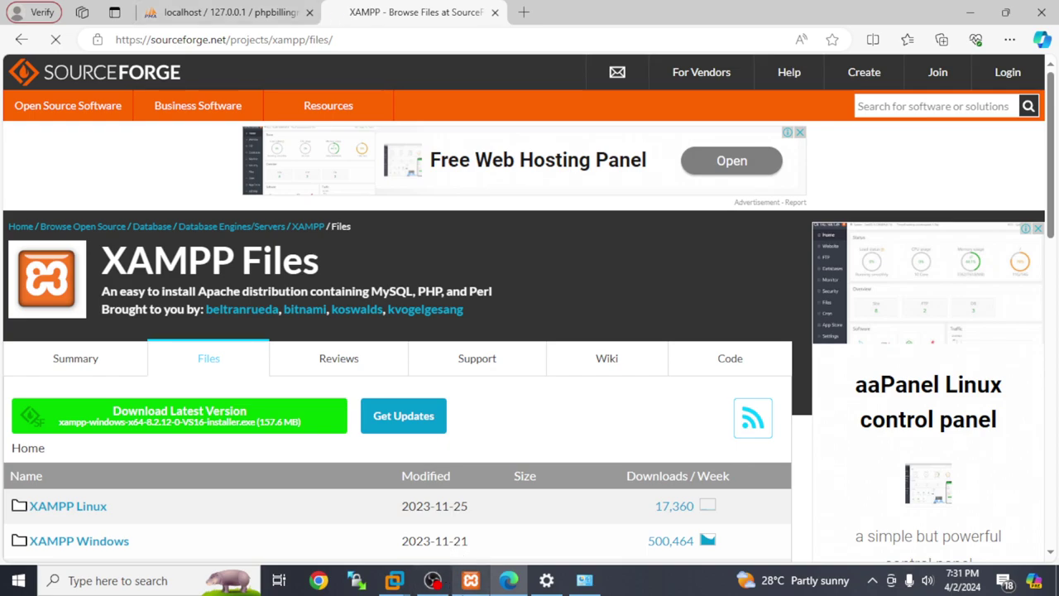
{"action": "left_click", "coordinate": [471, 580]}
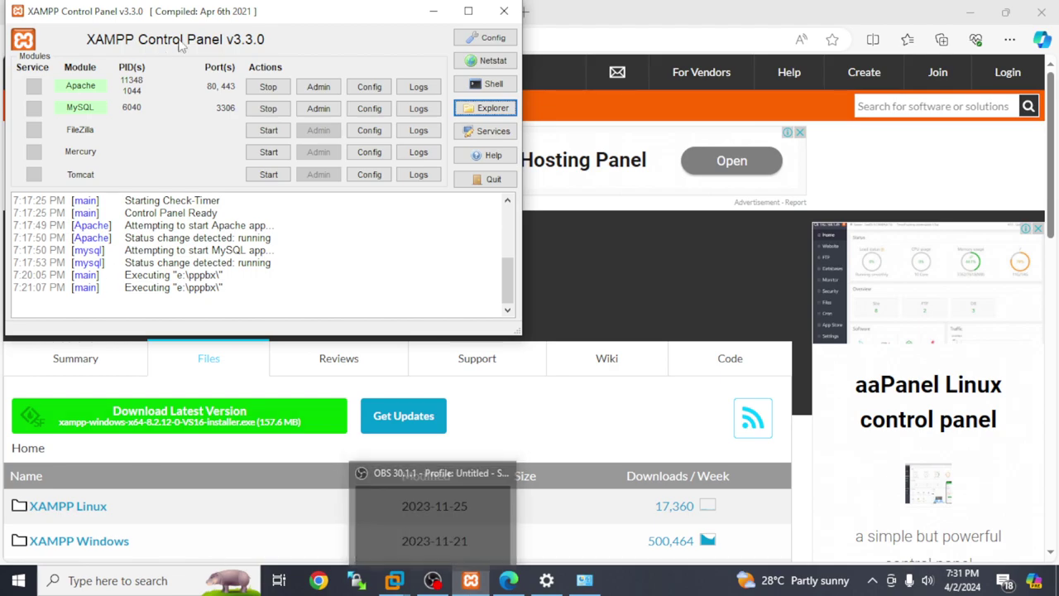
- Stop and restart Apache and MySQL, then open the XAMPP folder in File Explorer
{"action": "left_click", "coordinate": [268, 87]}
{"action": "left_click", "coordinate": [268, 108]}
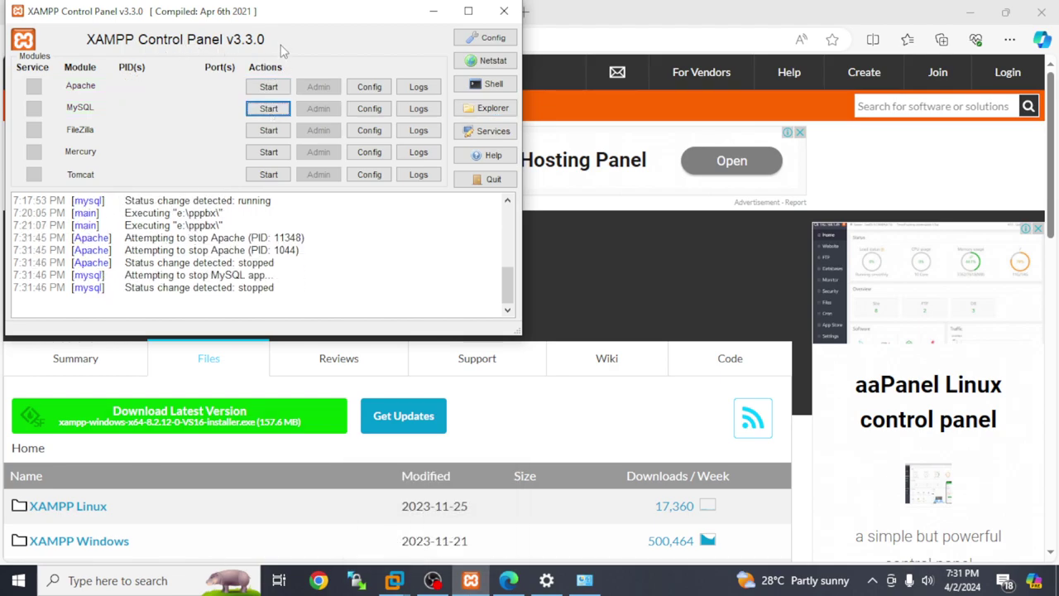
{"action": "left_click", "coordinate": [268, 88]}
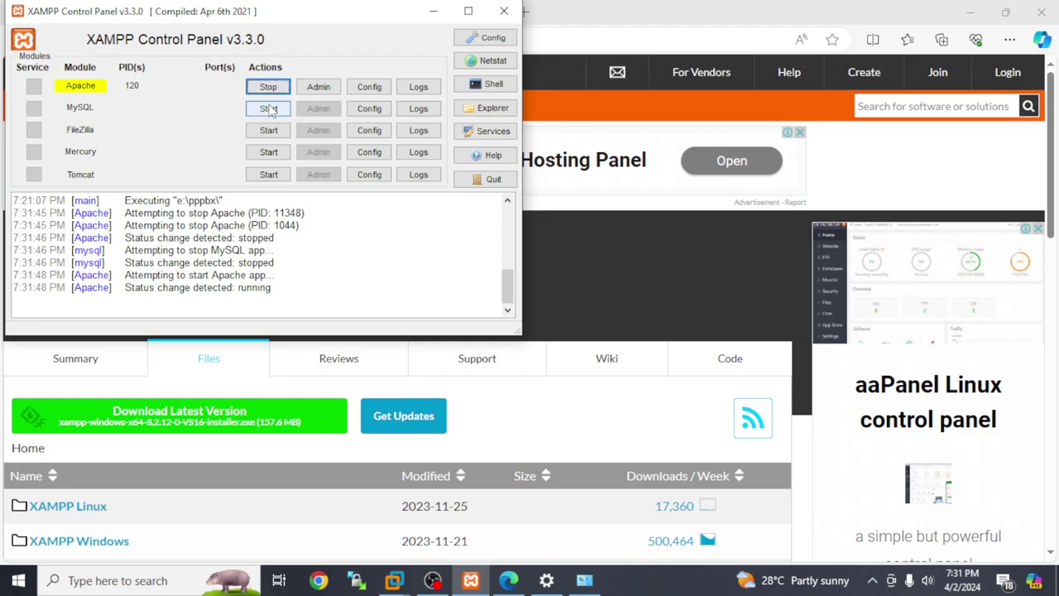
{"action": "left_click", "coordinate": [270, 108]}
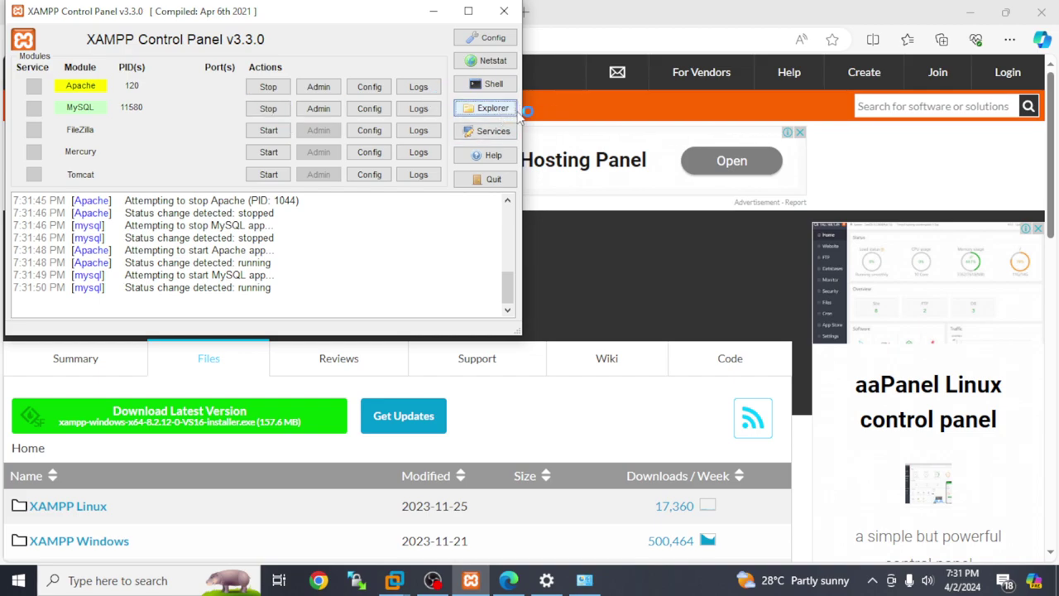
{"action": "left_click", "coordinate": [492, 108]}
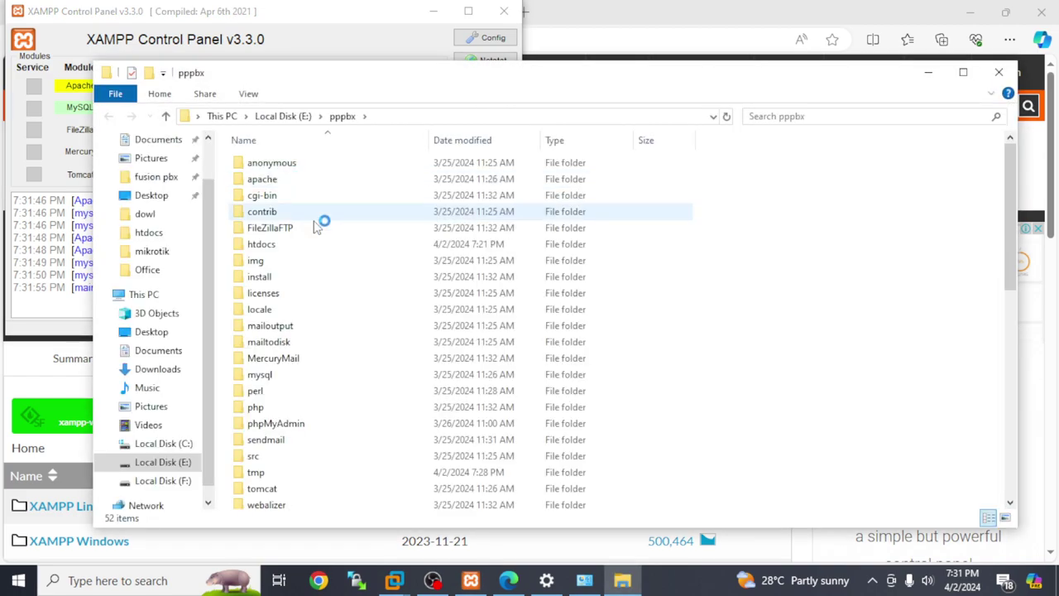
- Open the htdocs folder, minimise it, then reopen the XAMPP install folder
{"action": "left_click", "coordinate": [266, 244]}
{"action": "double_click", "coordinate": [263, 244]}
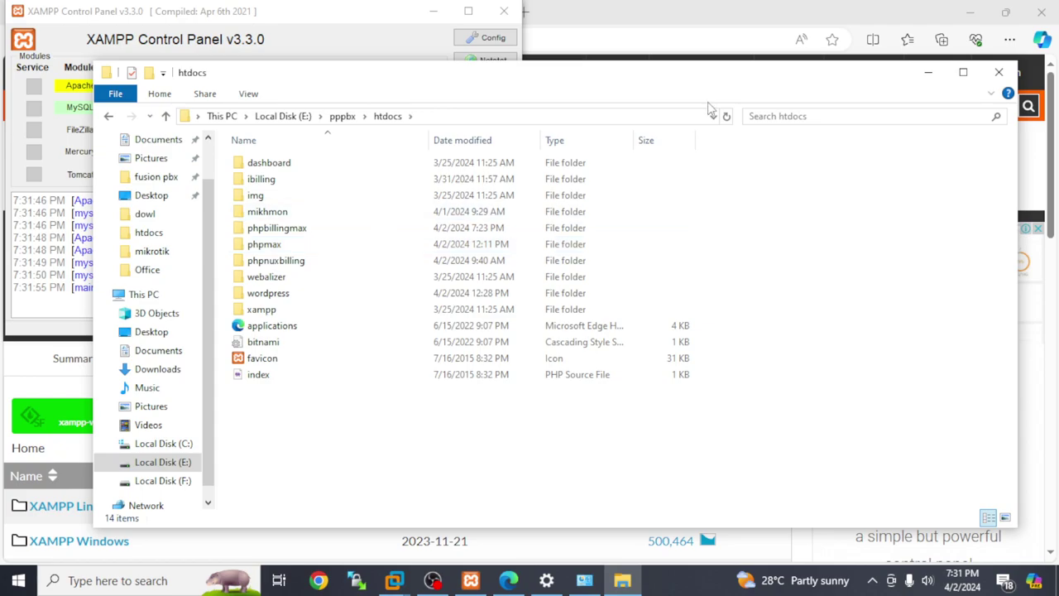
{"action": "left_click", "coordinate": [940, 72]}
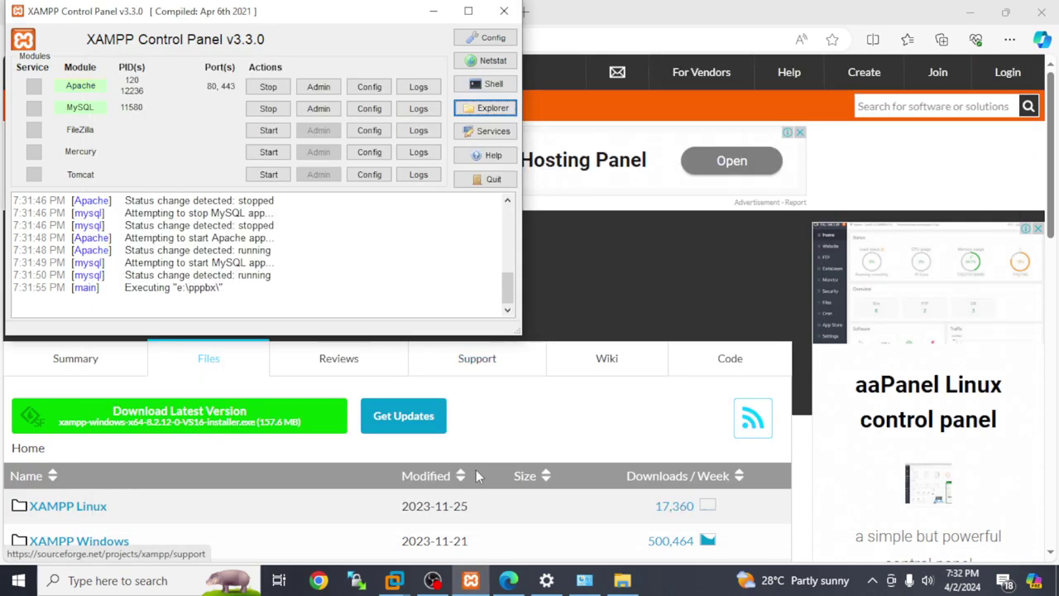
{"action": "left_click", "coordinate": [488, 108]}
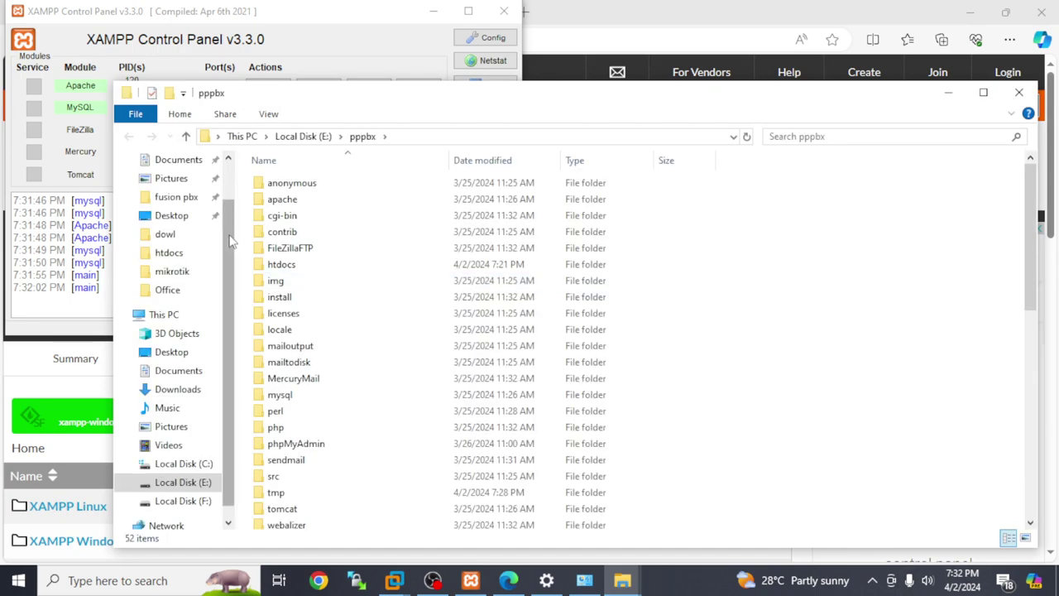
- Go to the dowl folder on Local Disk (F:) and browse its entries starting with m
{"action": "left_click", "coordinate": [182, 500]}
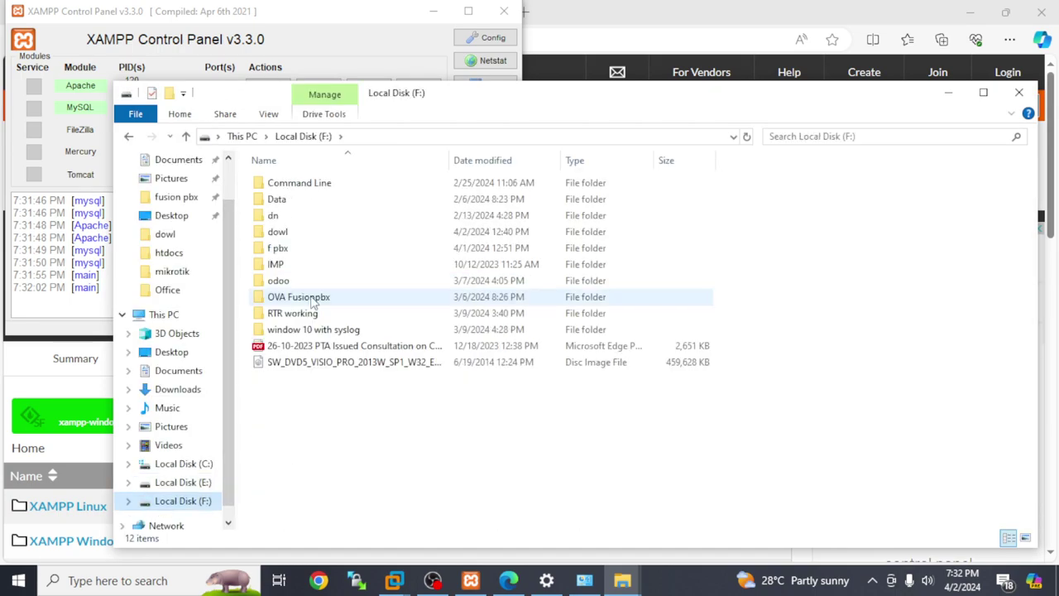
{"action": "left_click", "coordinate": [288, 233]}
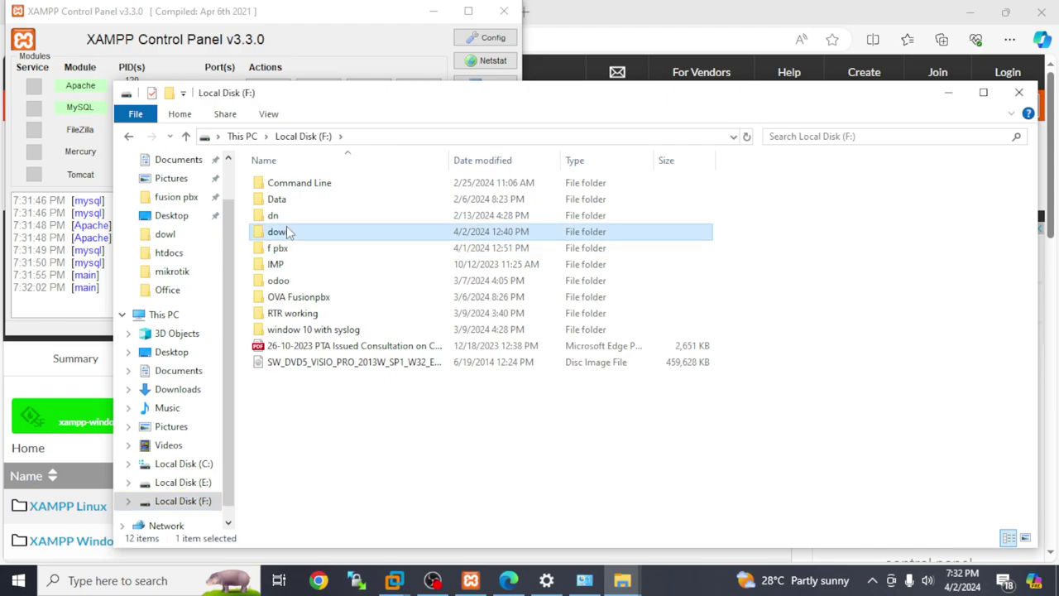
{"action": "double_click", "coordinate": [288, 233]}
{"action": "left_click", "coordinate": [346, 265]}
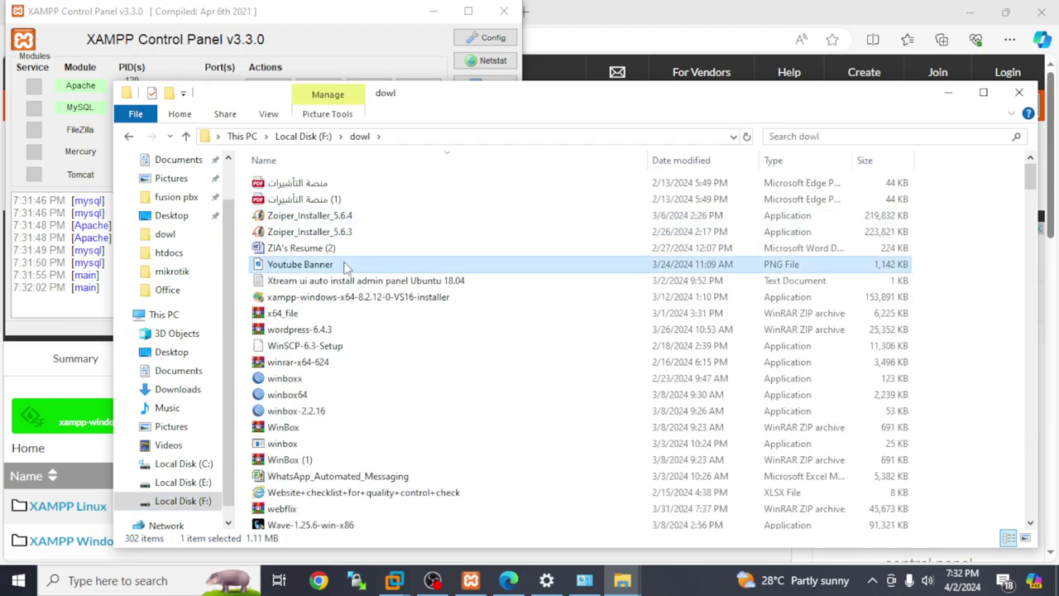
{"action": "key", "text": "m"}
{"action": "key", "text": "Down"}
{"action": "key", "text": "Down"}
{"action": "key", "text": "Down"}
{"action": "key", "text": "Down"}
{"action": "key", "text": "Down"}
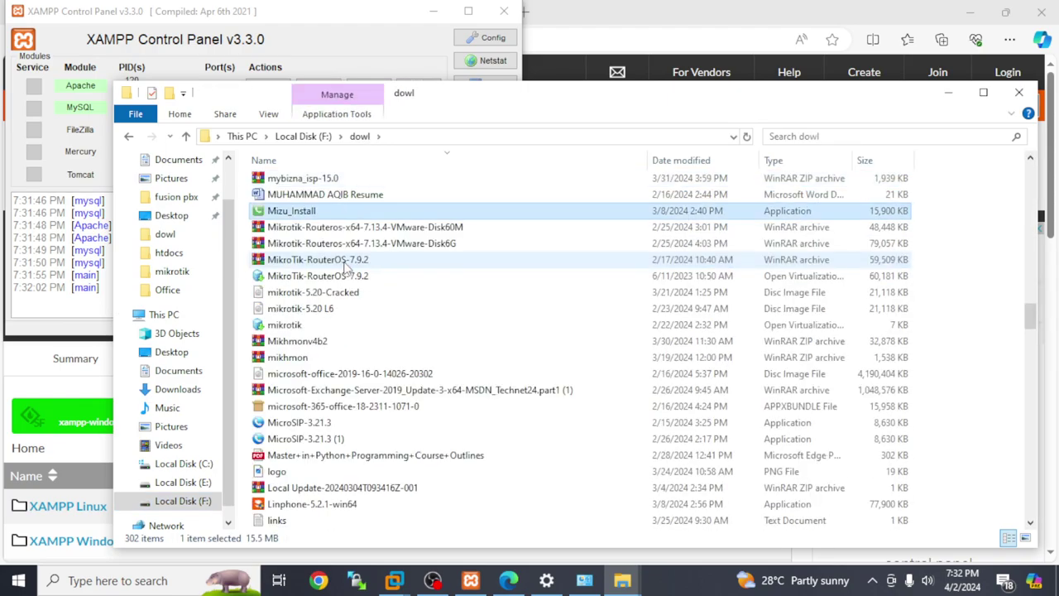
{"action": "key", "text": "Down"}
{"action": "key", "text": "Down"}
{"action": "key", "text": "Down"}
{"action": "key", "text": "Down"}
{"action": "key", "text": "Down"}
{"action": "key", "text": "Down"}
{"action": "key", "text": "Down"}
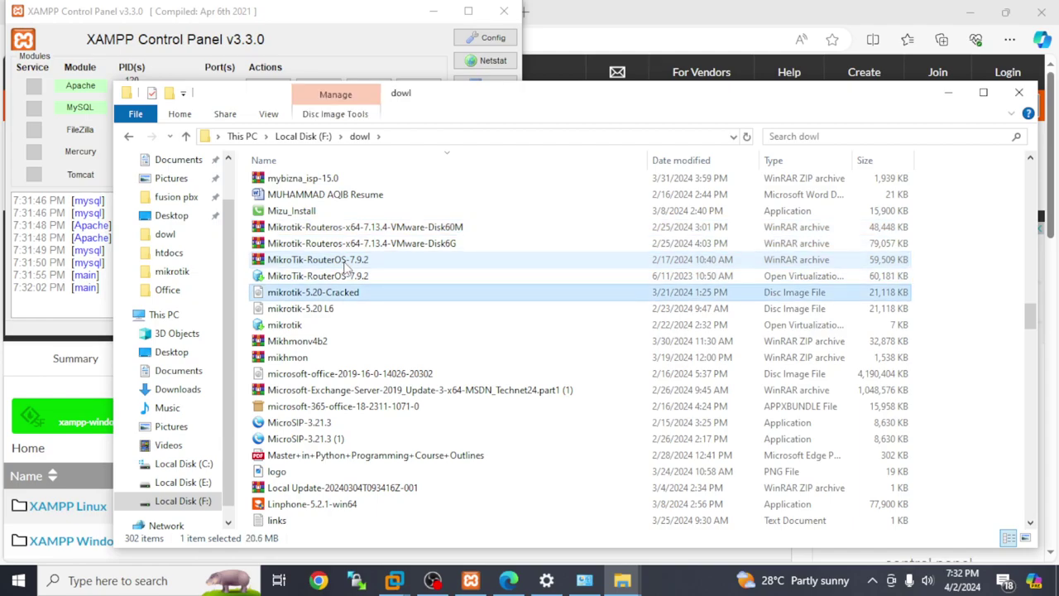
{"action": "key", "text": "Down"}
{"action": "key", "text": "Down"}
{"action": "key", "text": "Down"}
{"action": "key", "text": "Down"}
{"action": "key", "text": "Down"}
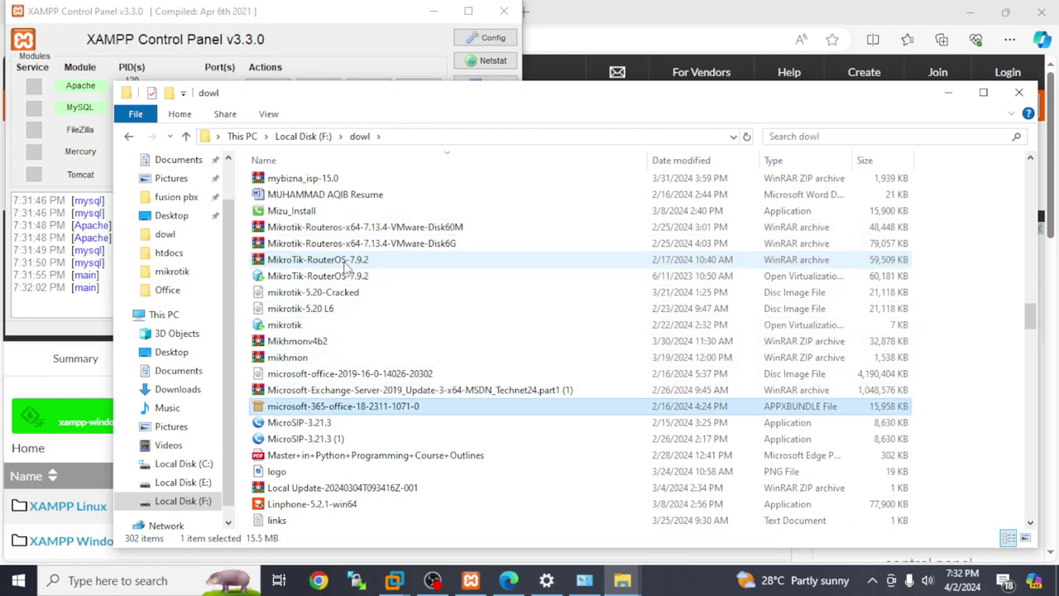
- Open the mikhmon folder, then go back up to F:\dowl
{"action": "key", "text": "m"}
{"action": "key", "text": "Down"}
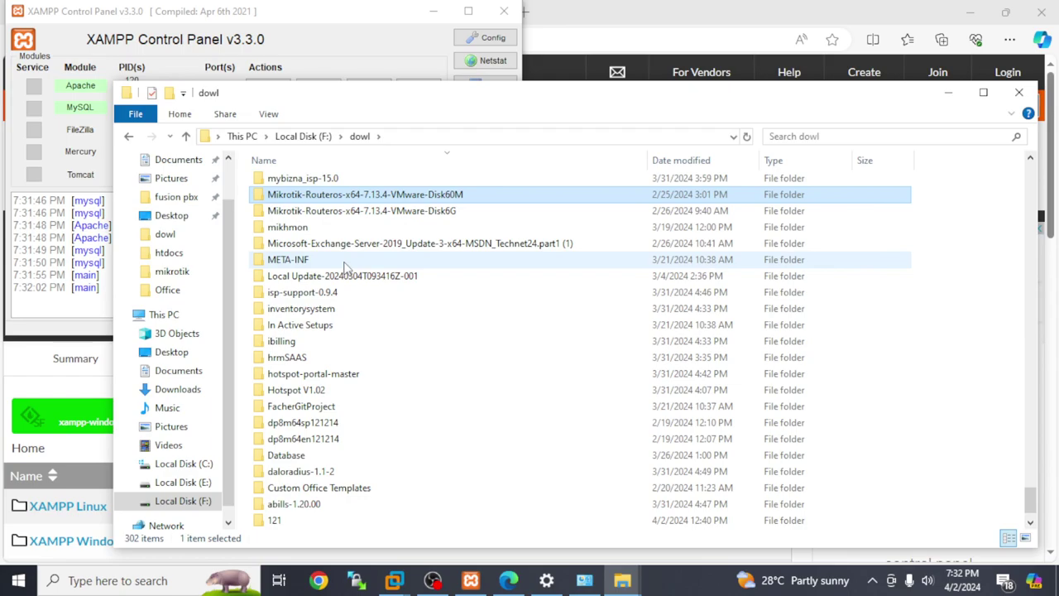
{"action": "double_click", "coordinate": [315, 228]}
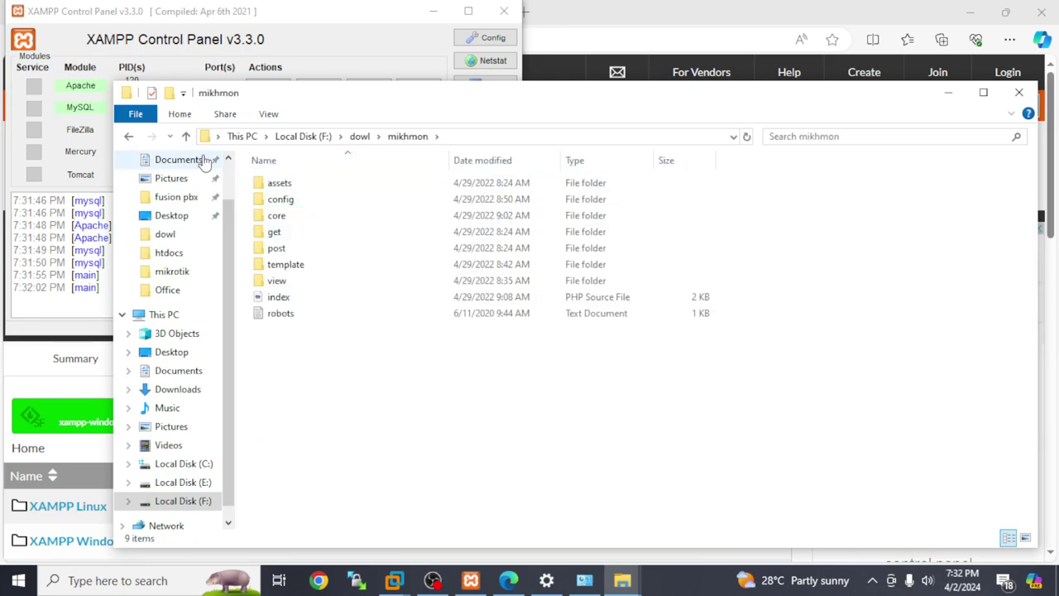
{"action": "left_click", "coordinate": [185, 136]}
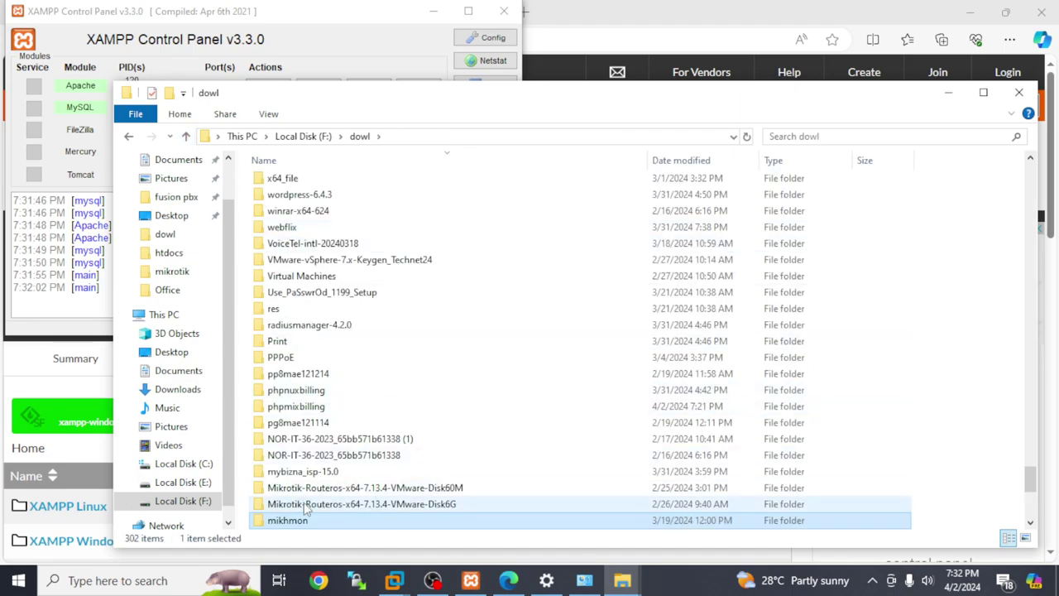
- Rename the mikhmon folder in dowl to mikhmonphp
{"action": "right_click", "coordinate": [299, 521]}
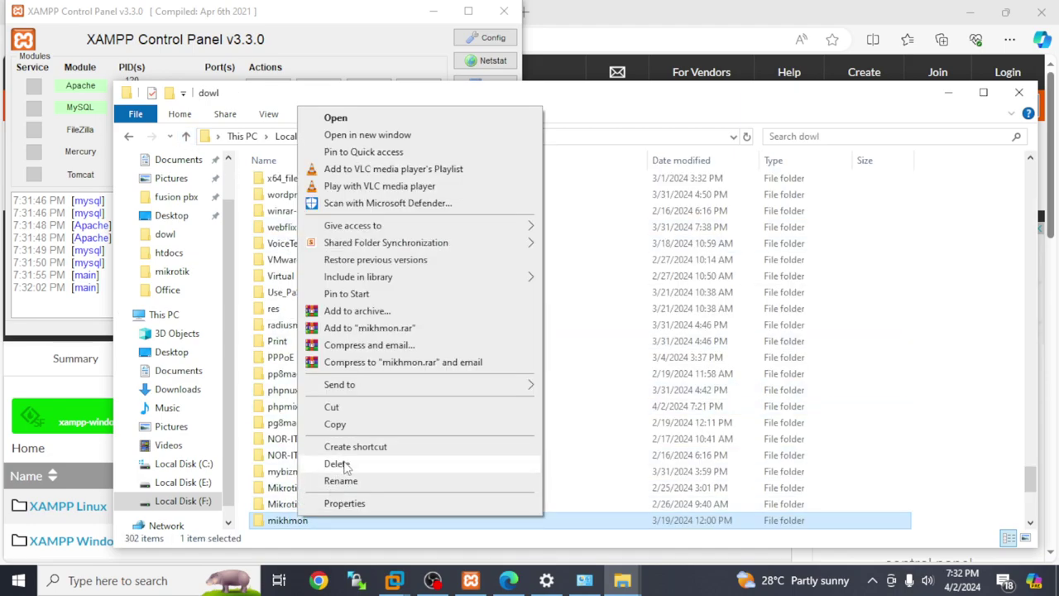
{"action": "left_click", "coordinate": [341, 481]}
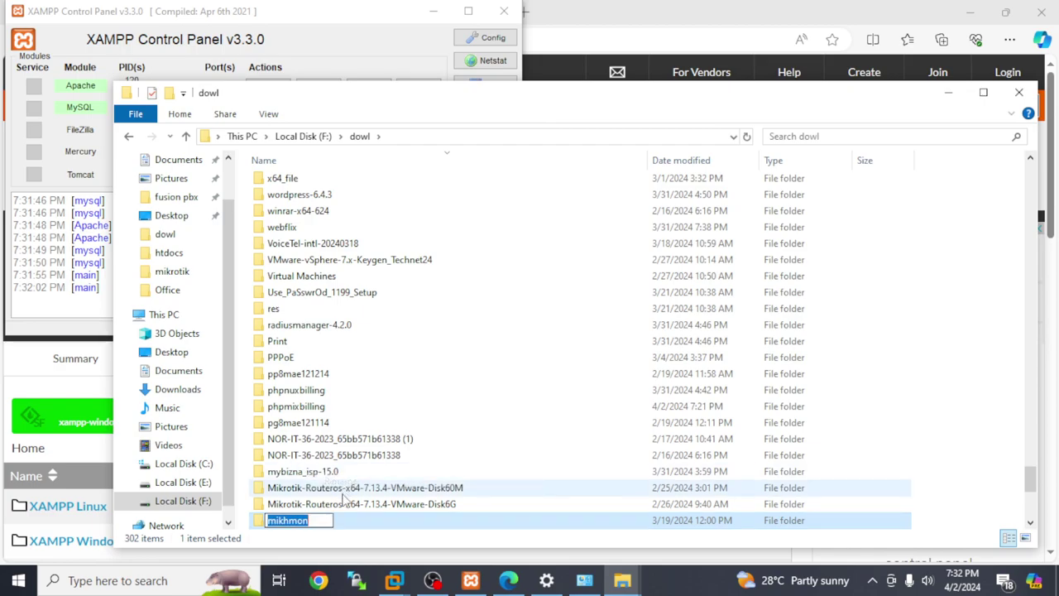
{"action": "left_click", "coordinate": [328, 520]}
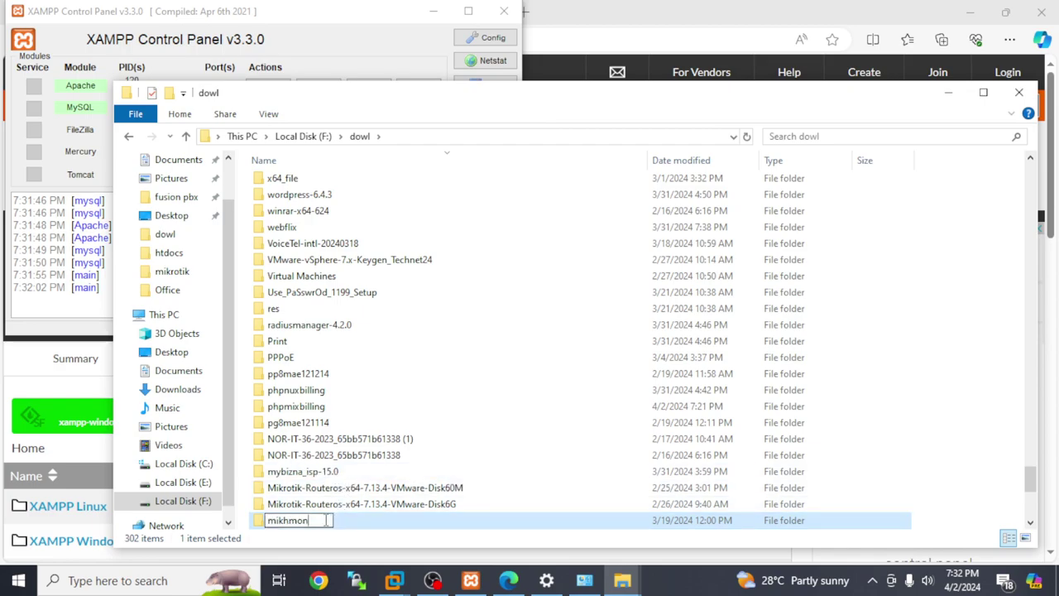
{"action": "type", "text": "php"}
{"action": "left_click", "coordinate": [256, 527]}
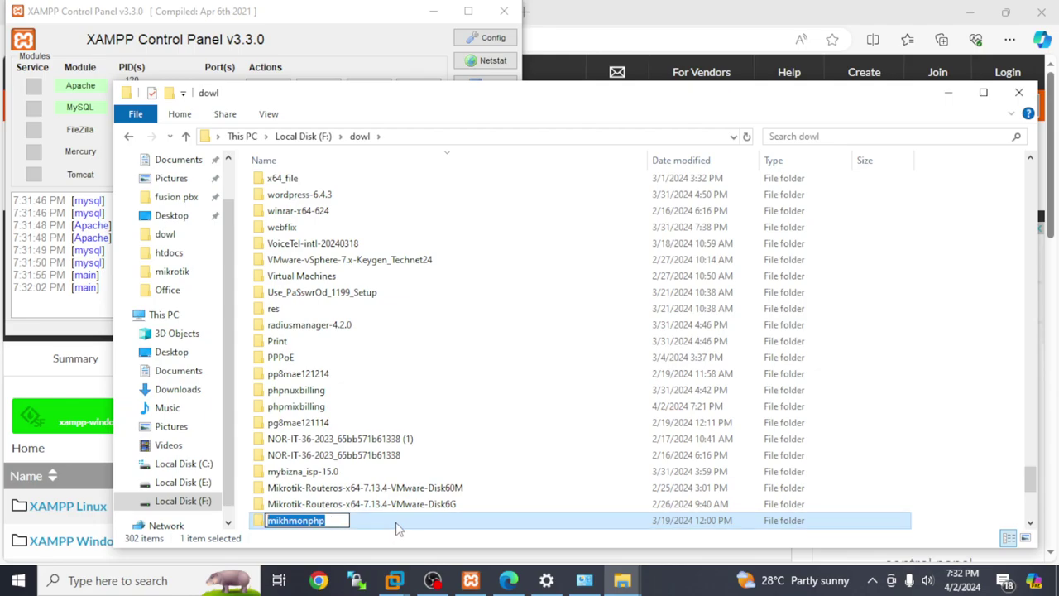
{"action": "left_click", "coordinate": [402, 526]}
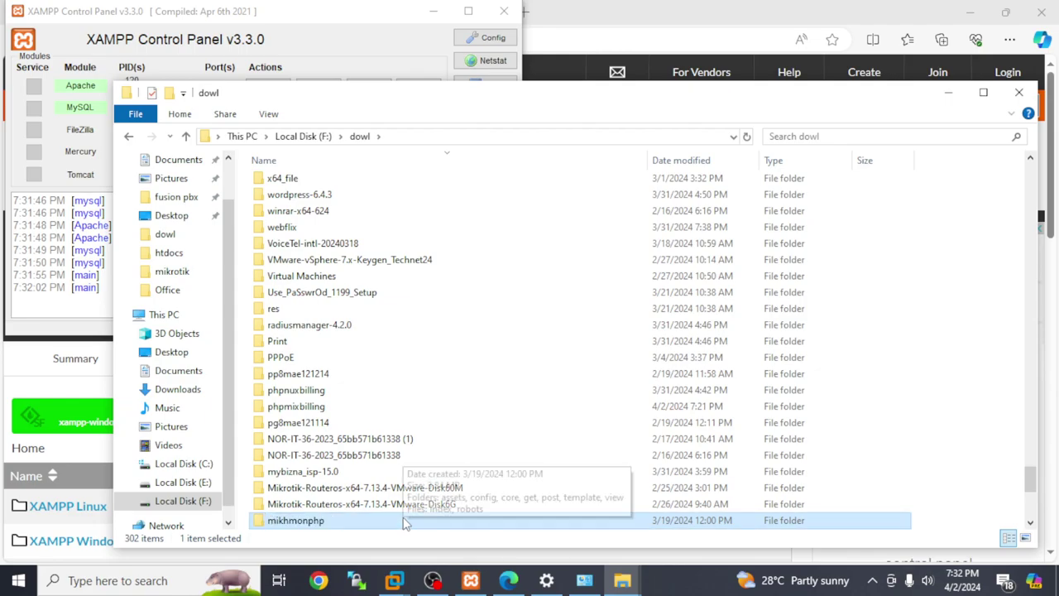
- Paste the mikhmonphp folder into the XAMPP htdocs folder
{"action": "left_click", "coordinate": [1019, 92]}
{"action": "left_click", "coordinate": [491, 106]}
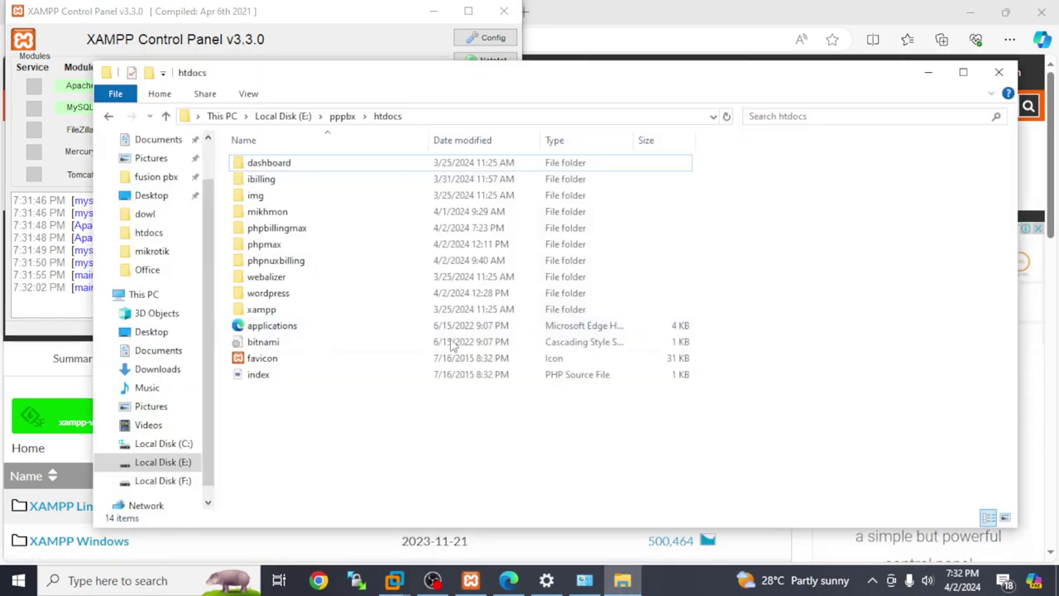
{"action": "right_click", "coordinate": [367, 432]}
{"action": "left_click", "coordinate": [404, 297]}
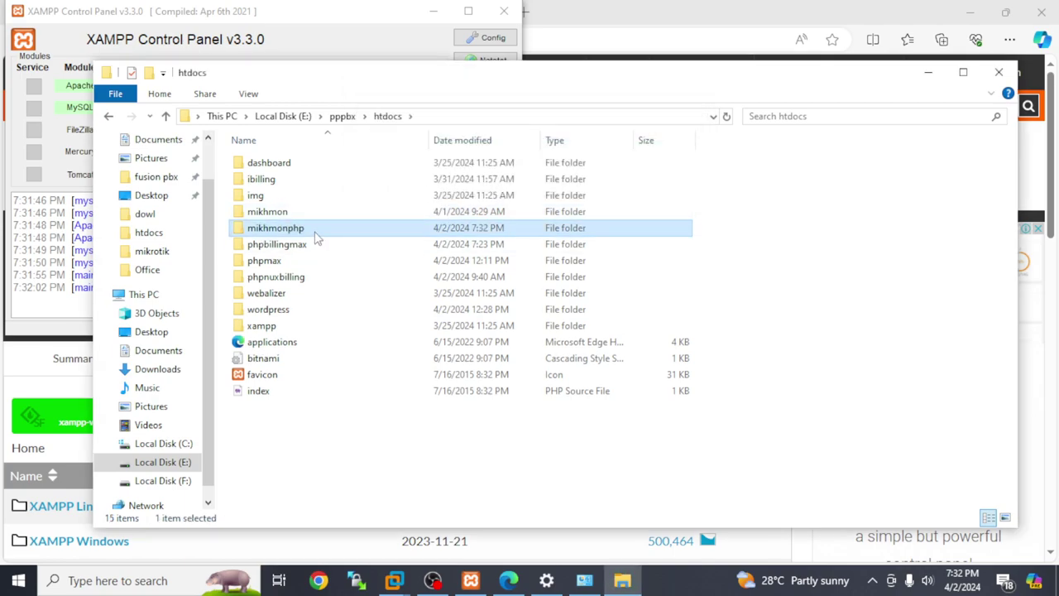
- Leave the pasted mikhmonphp folder's name unchanged and close the htdocs window
{"action": "right_click", "coordinate": [315, 230]}
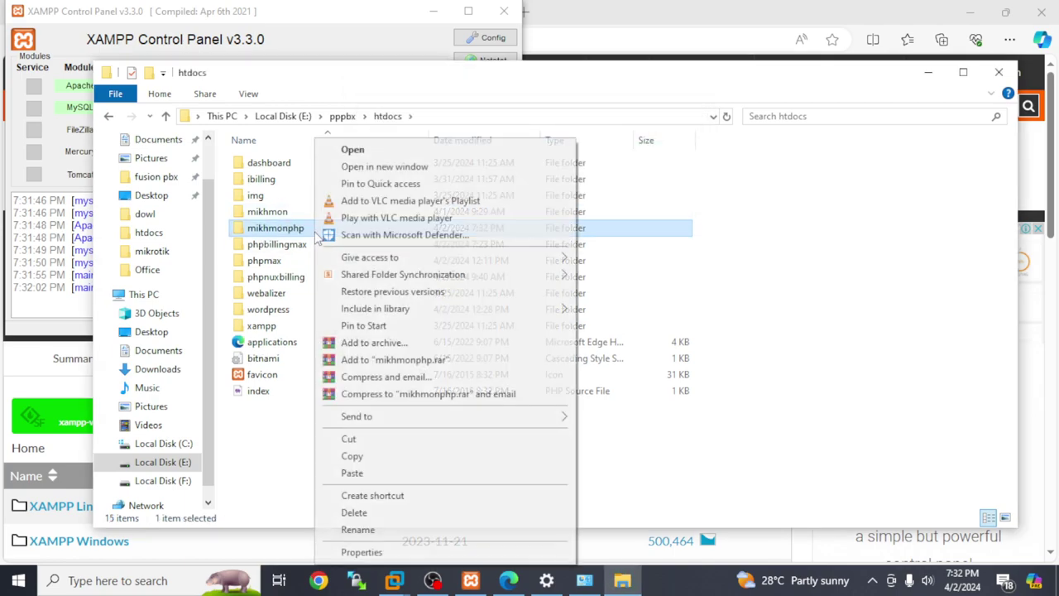
{"action": "left_click", "coordinate": [361, 530]}
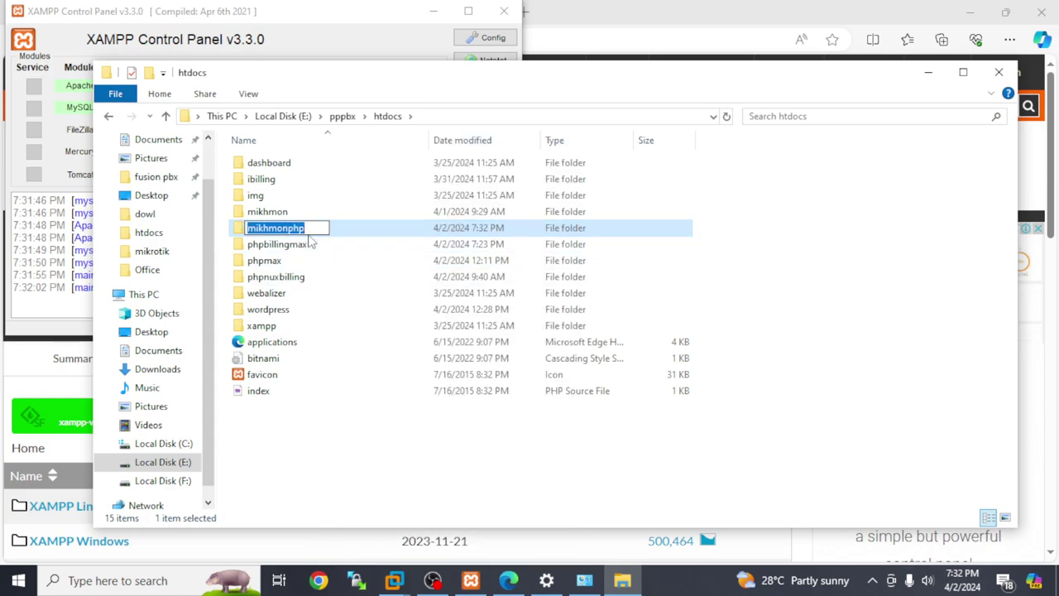
{"action": "left_click", "coordinate": [311, 434]}
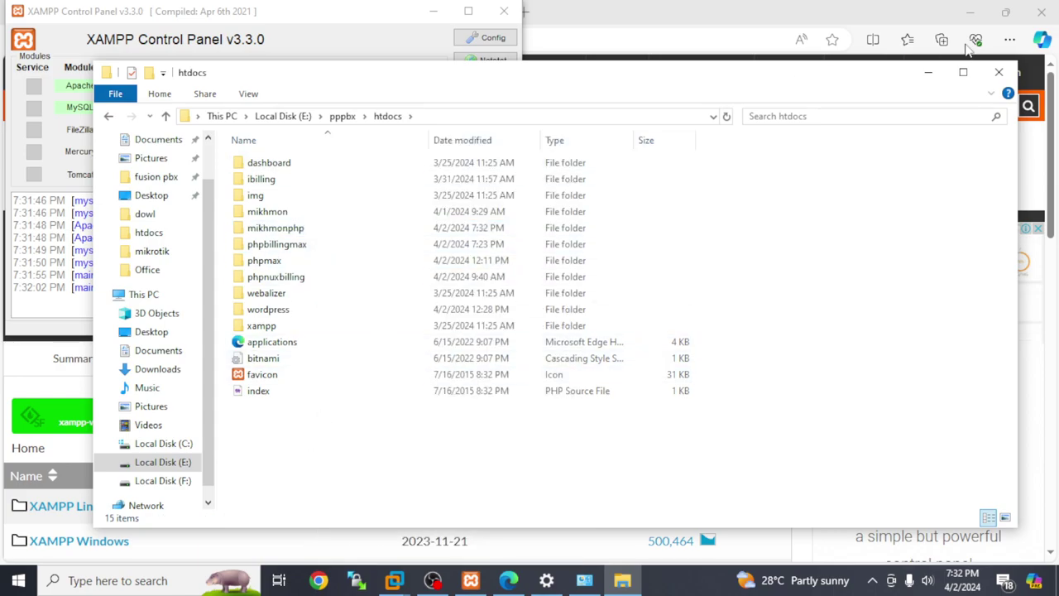
{"action": "left_click", "coordinate": [996, 73]}
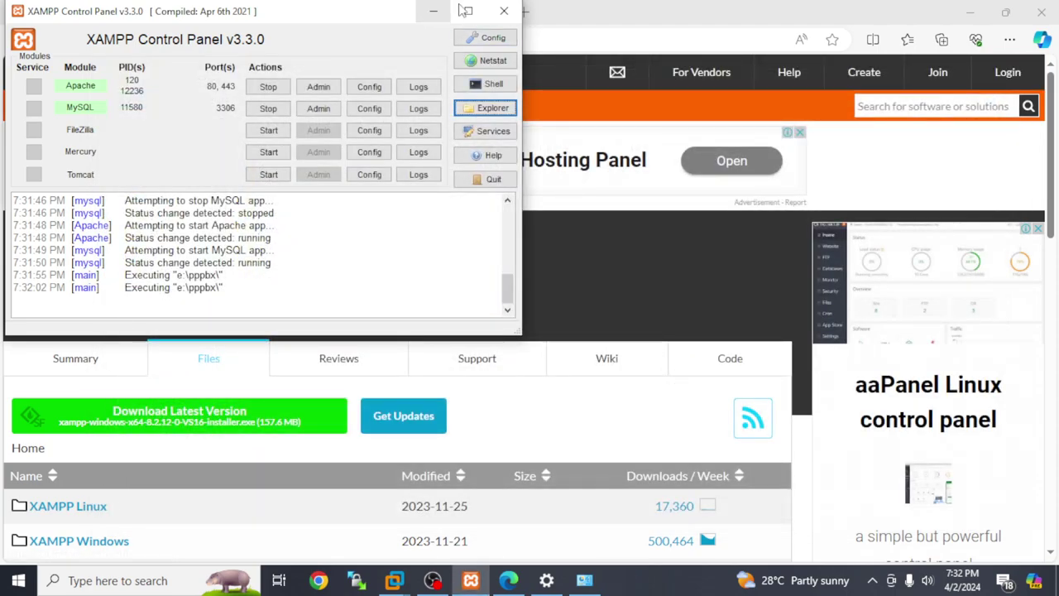
- Close XAMPP Control Panel and the SourceForge tab, and load localhost in a new tab
{"action": "left_click", "coordinate": [504, 11]}
{"action": "left_click", "coordinate": [309, 12]}
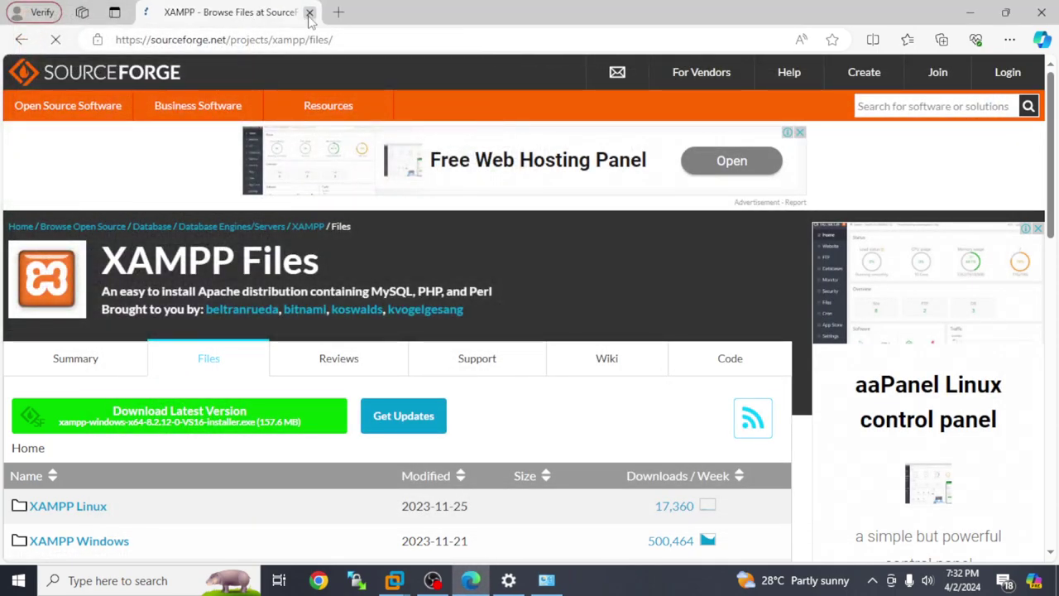
{"action": "left_click", "coordinate": [339, 13]}
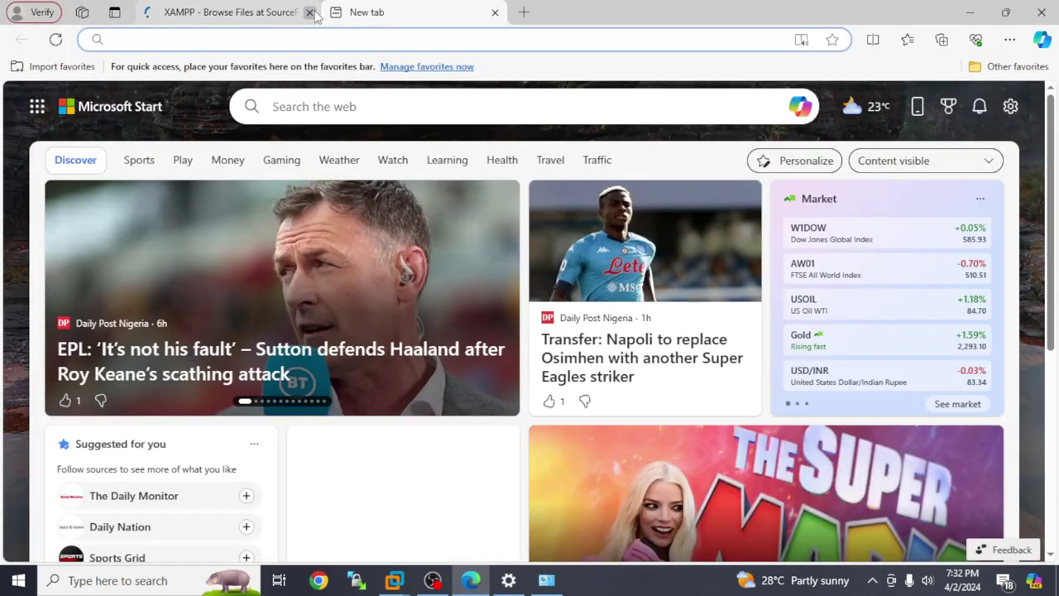
{"action": "left_click", "coordinate": [308, 12]}
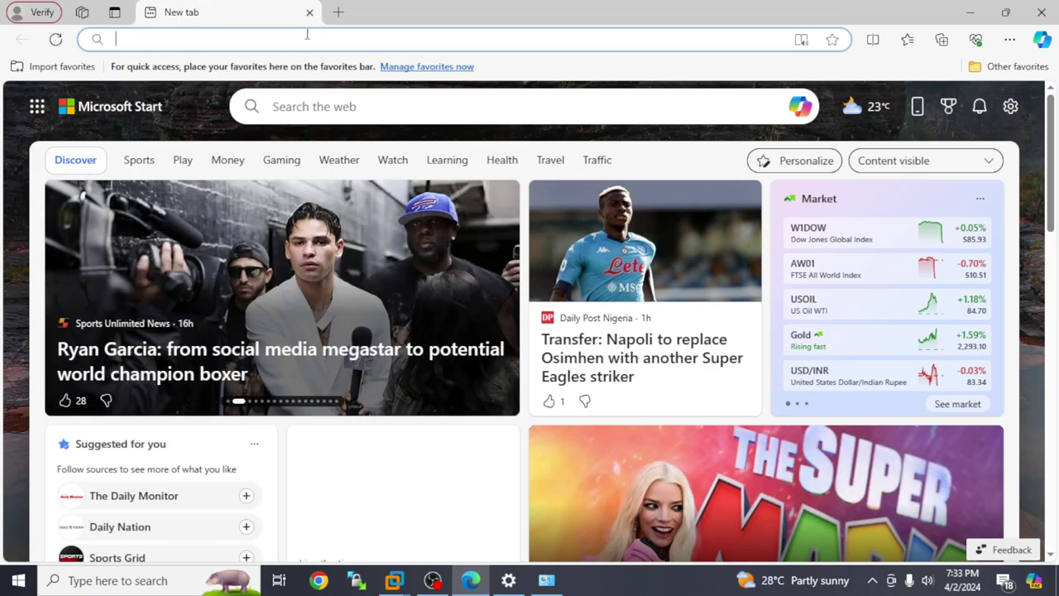
{"action": "type", "text": "lo"}
{"action": "key", "text": "Return"}
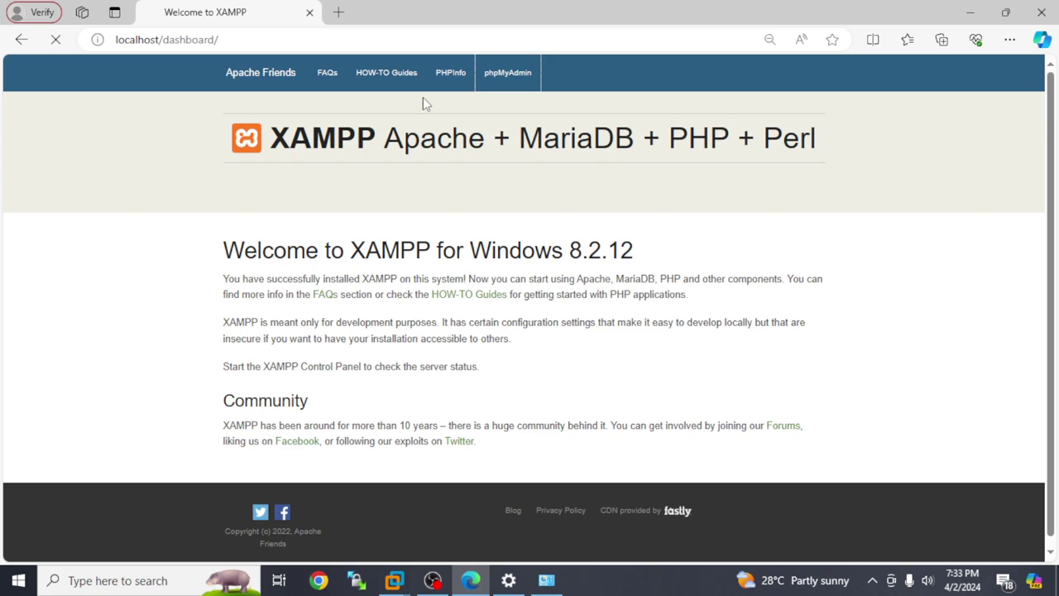
- Open a spare new tab and return to the XAMPP dashboard tab
{"action": "left_click", "coordinate": [338, 13]}
{"action": "type", "text": "lo"}
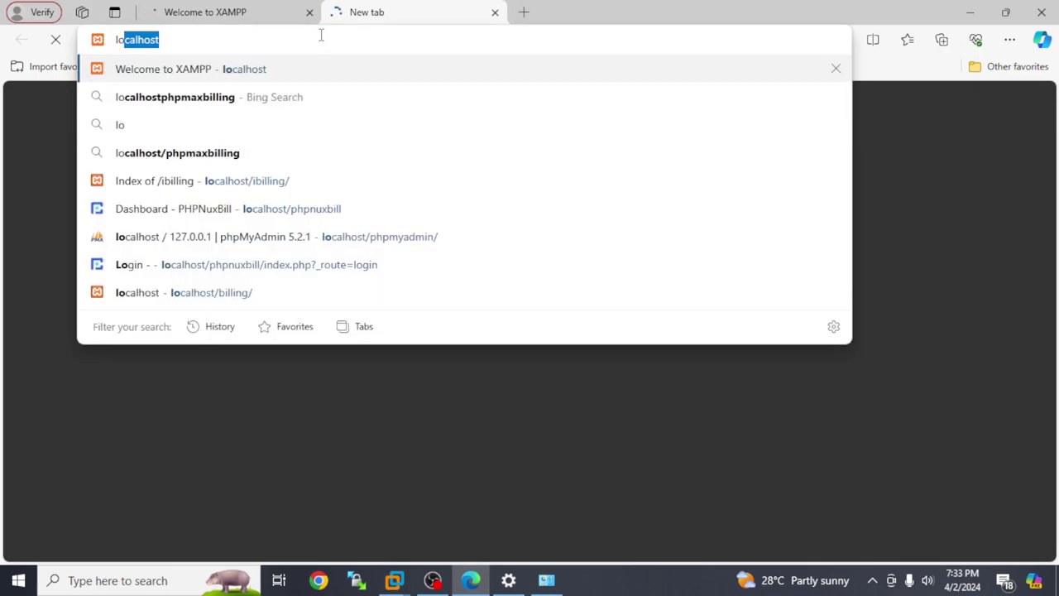
{"action": "left_click", "coordinate": [248, 8]}
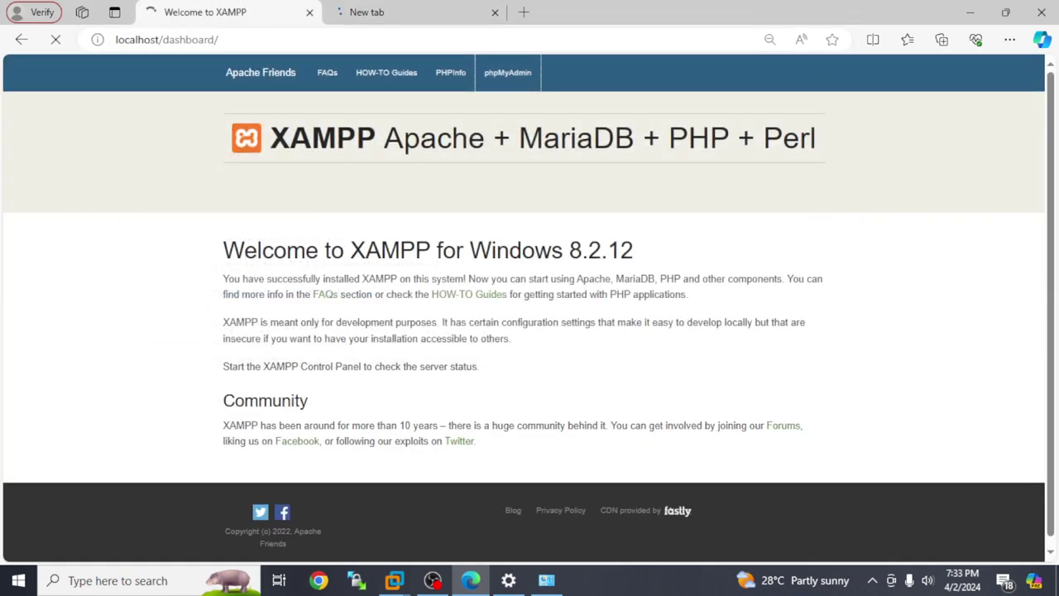
- Power off the mikrotik virtual machine in VMware Workstation and power it back on
{"action": "left_click", "coordinate": [392, 581]}
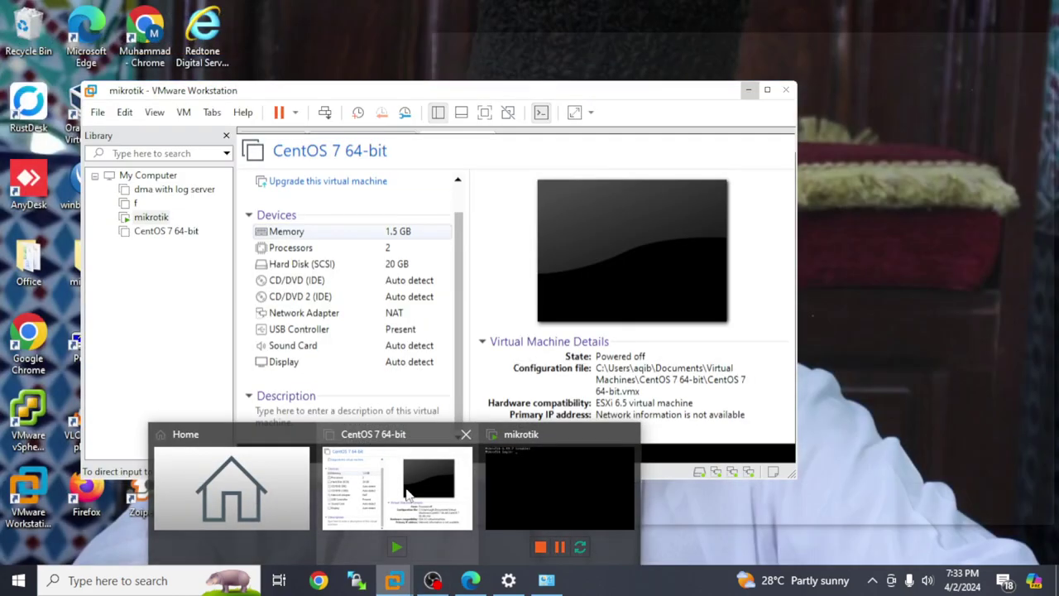
{"action": "left_click", "coordinate": [405, 495]}
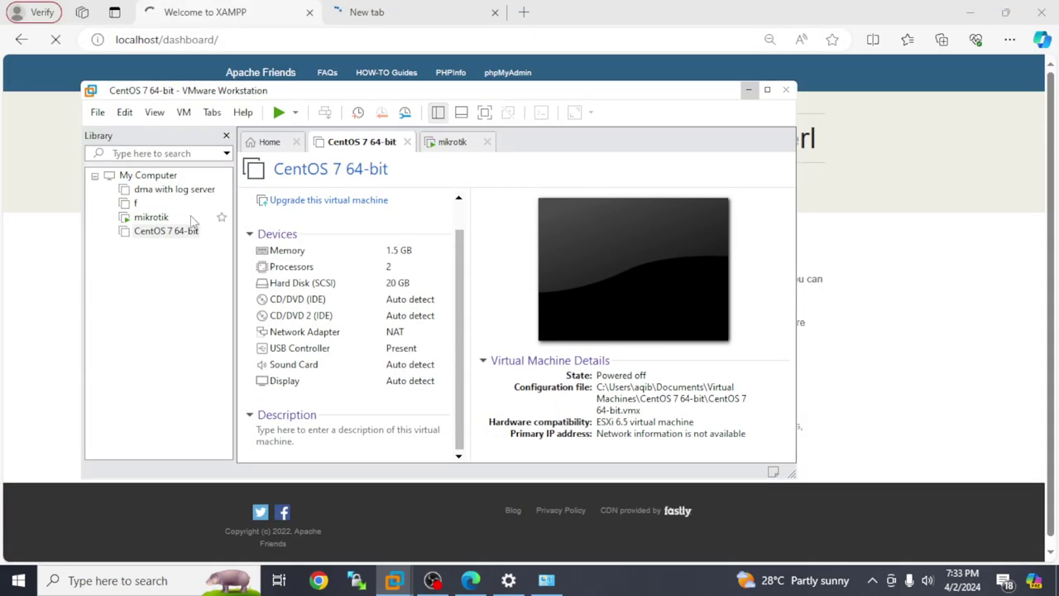
{"action": "left_click", "coordinate": [150, 217]}
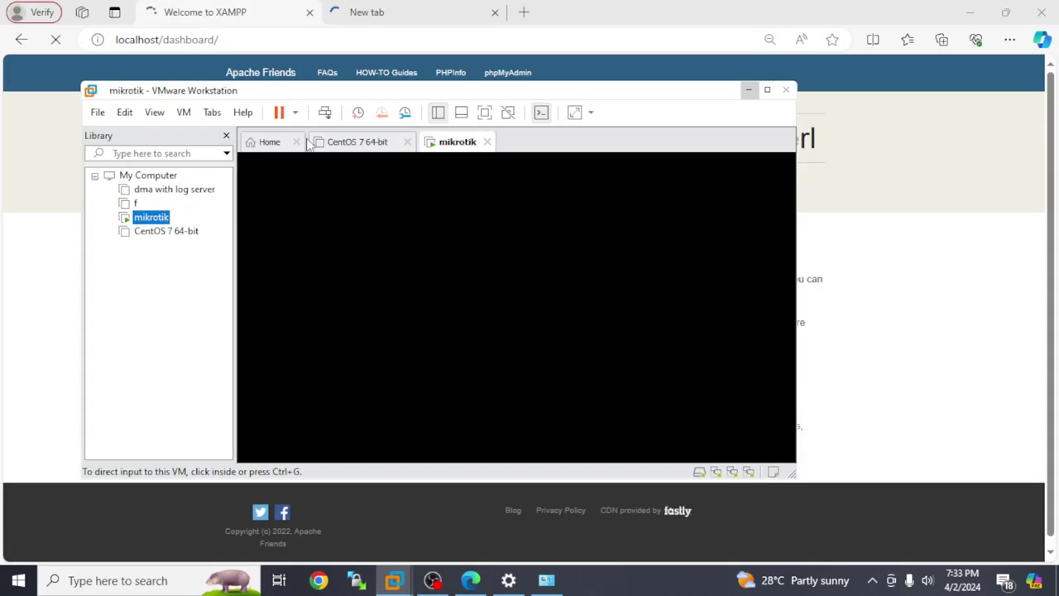
{"action": "left_click", "coordinate": [294, 112]}
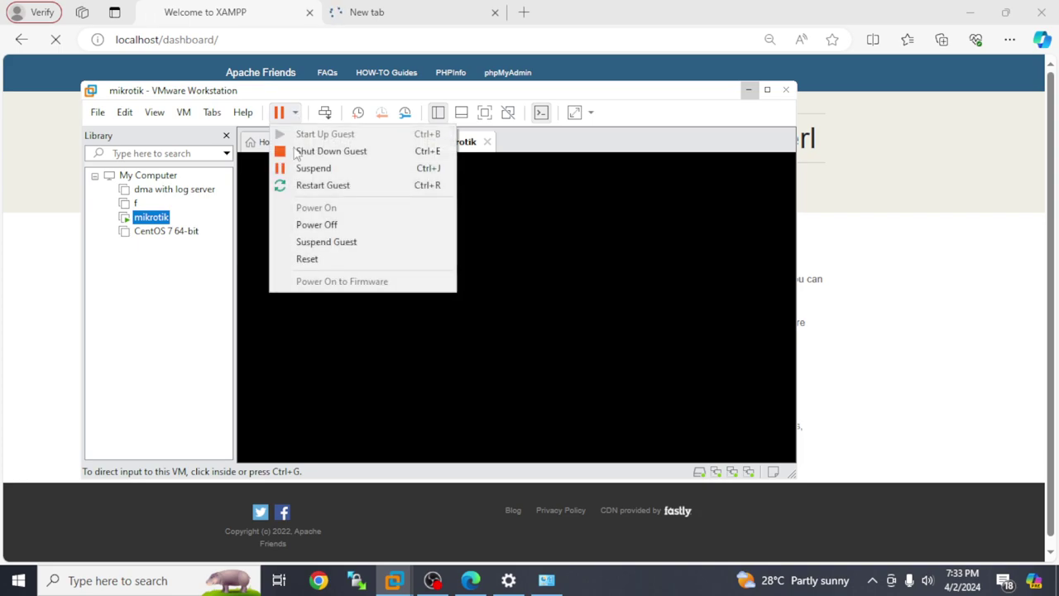
{"action": "left_click", "coordinate": [323, 227]}
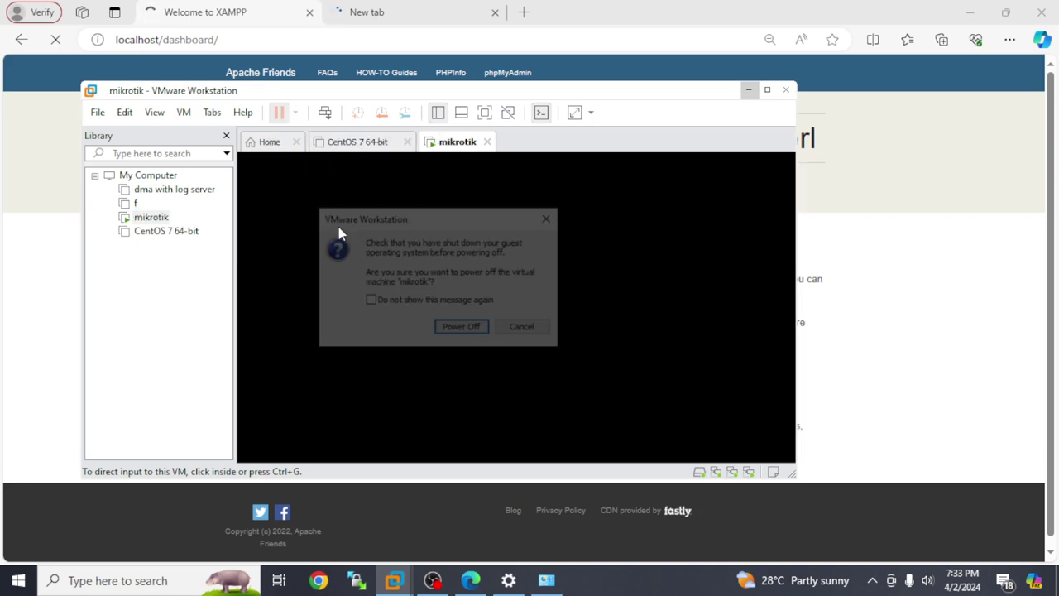
{"action": "left_click", "coordinate": [463, 328]}
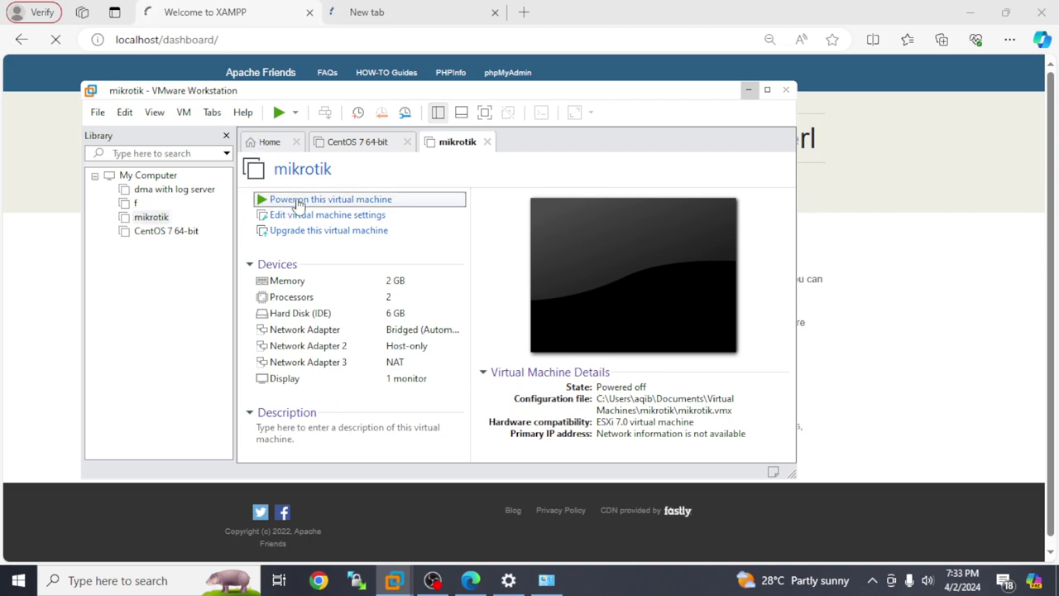
{"action": "left_click", "coordinate": [306, 198]}
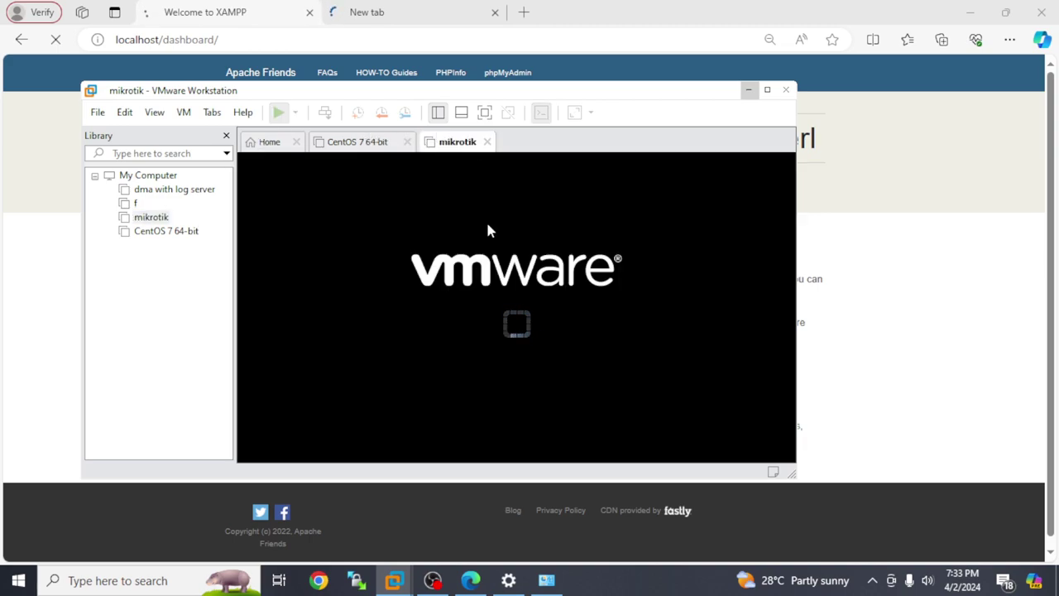
- Close the CentOS 7 64-bit and Home tabs and minimise VMware Workstation
{"action": "left_click", "coordinate": [407, 142]}
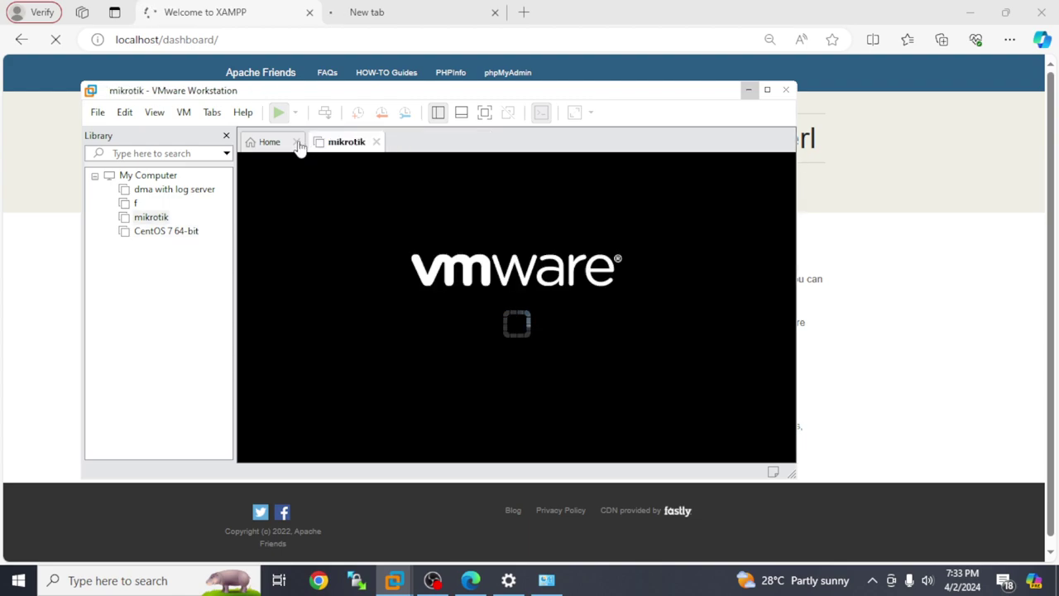
{"action": "left_click", "coordinate": [296, 142]}
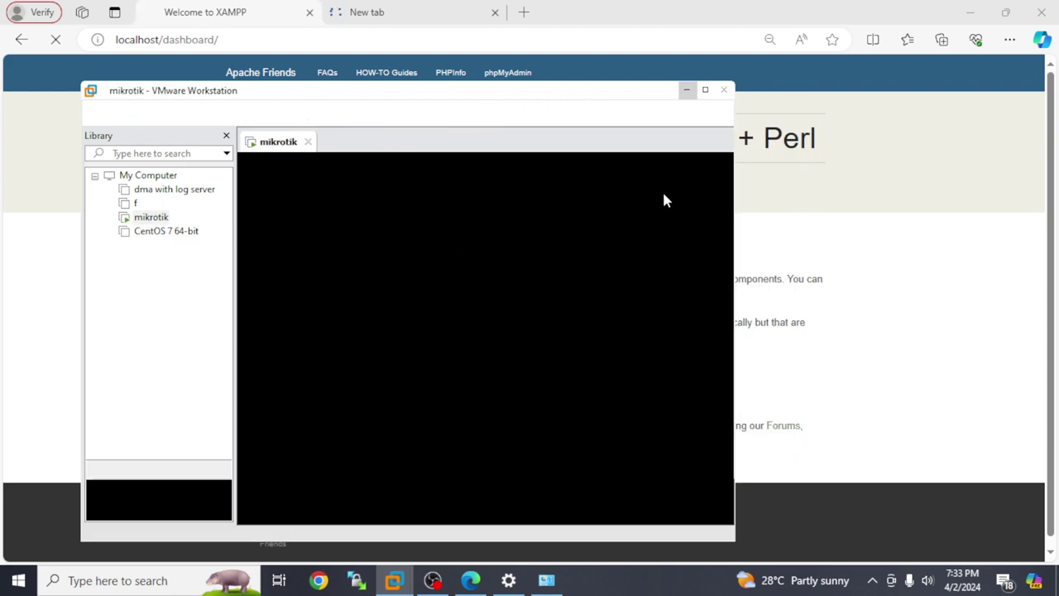
{"action": "left_click", "coordinate": [687, 90]}
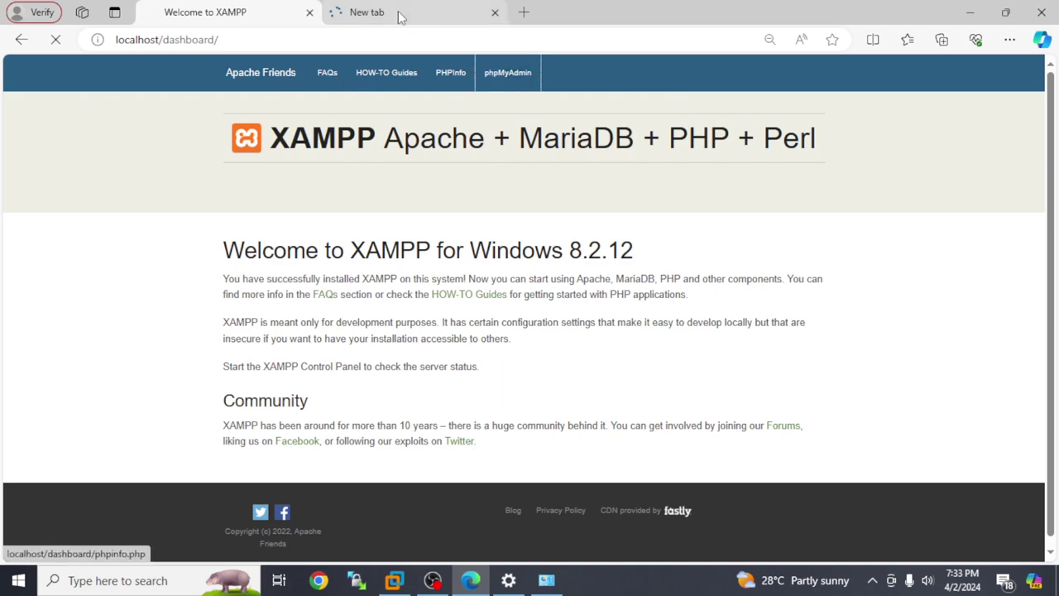
- Open phpMyAdmin on localhost and close the spare empty tab
{"action": "left_click", "coordinate": [435, 12]}
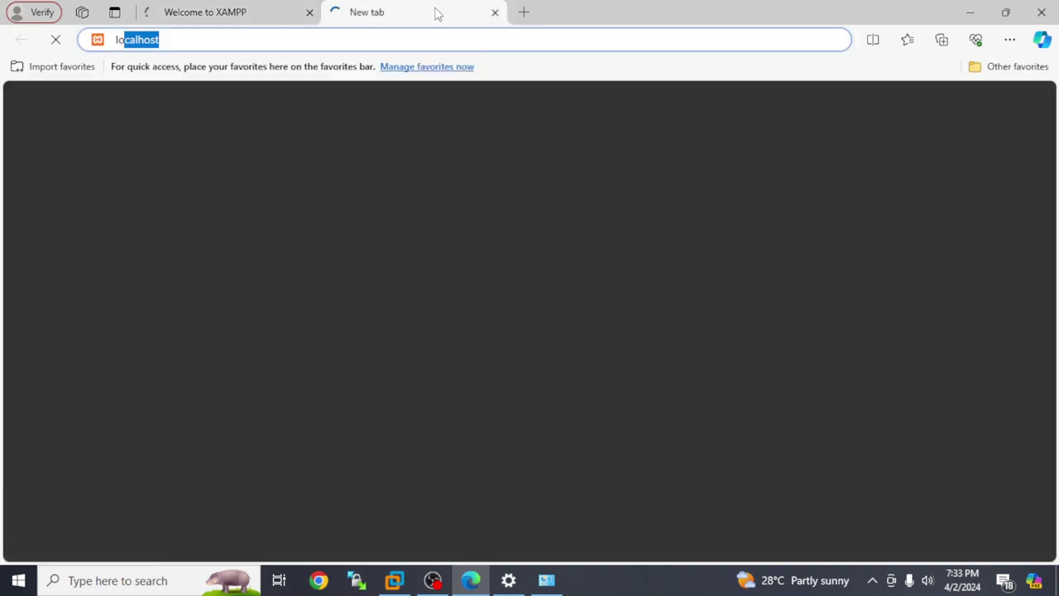
{"action": "left_click", "coordinate": [309, 39]}
{"action": "type", "text": "/"}
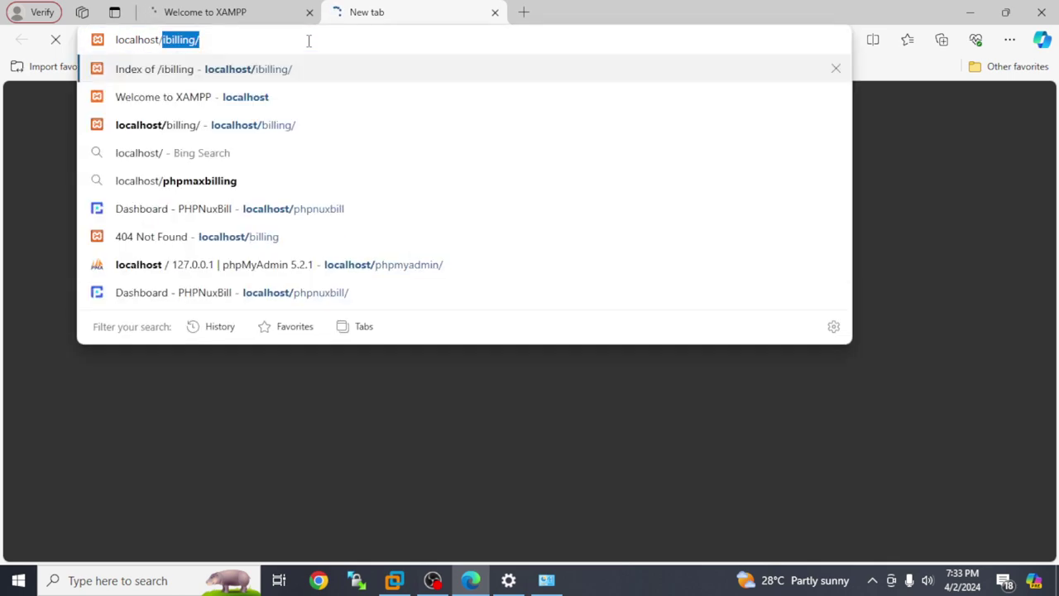
{"action": "left_click", "coordinate": [279, 11]}
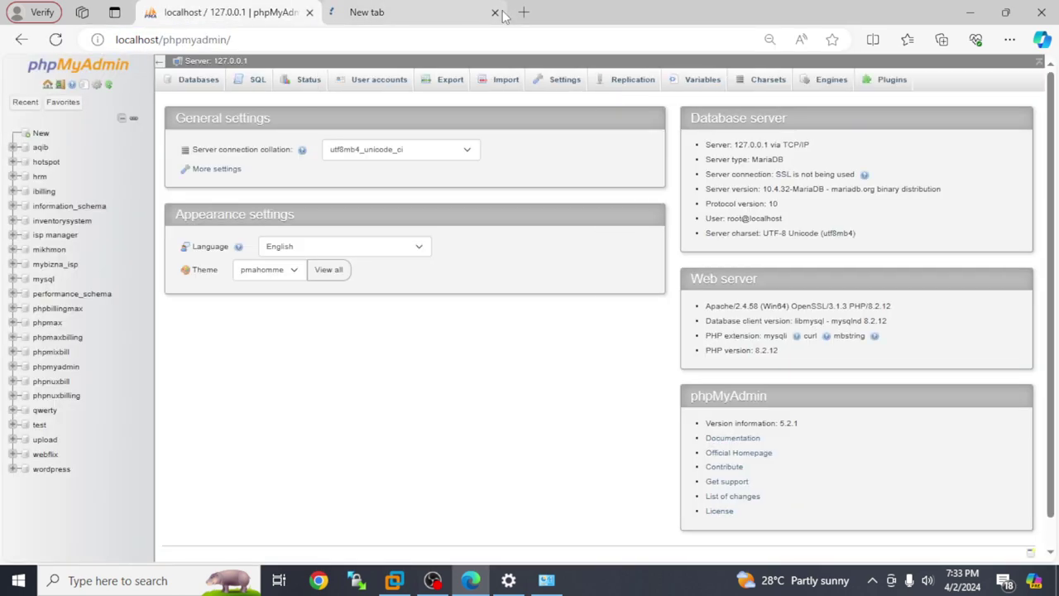
{"action": "left_click", "coordinate": [494, 12]}
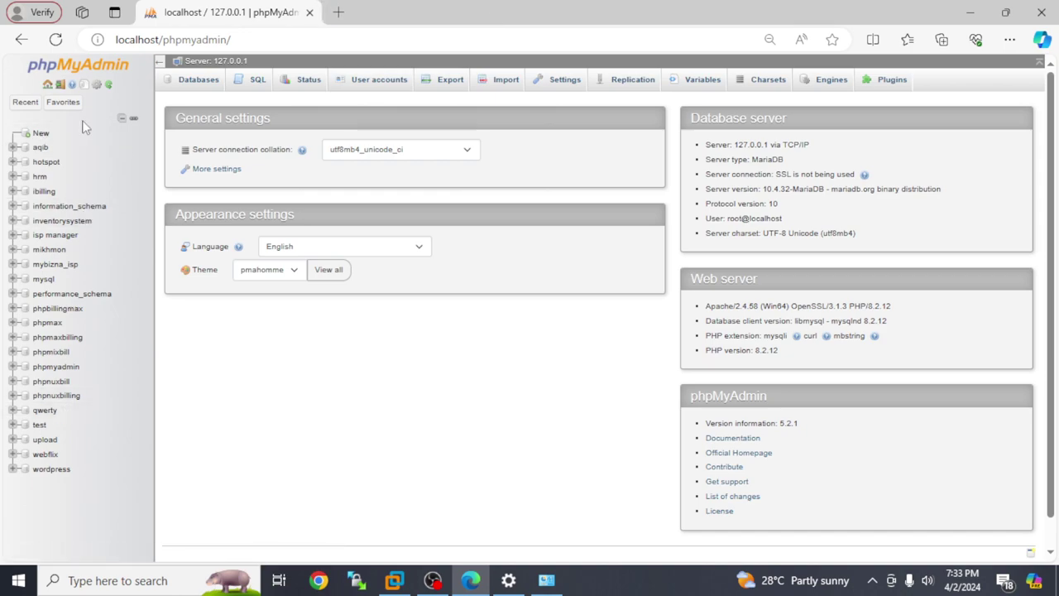
- Create a new database named mikhmonphp
{"action": "left_click", "coordinate": [42, 133]}
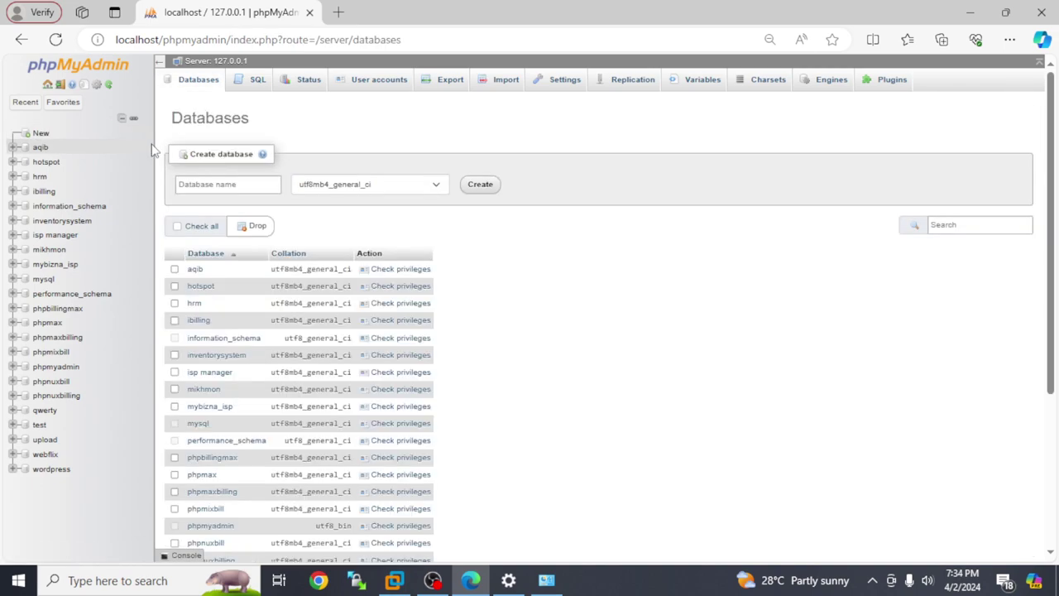
{"action": "left_click", "coordinate": [241, 184]}
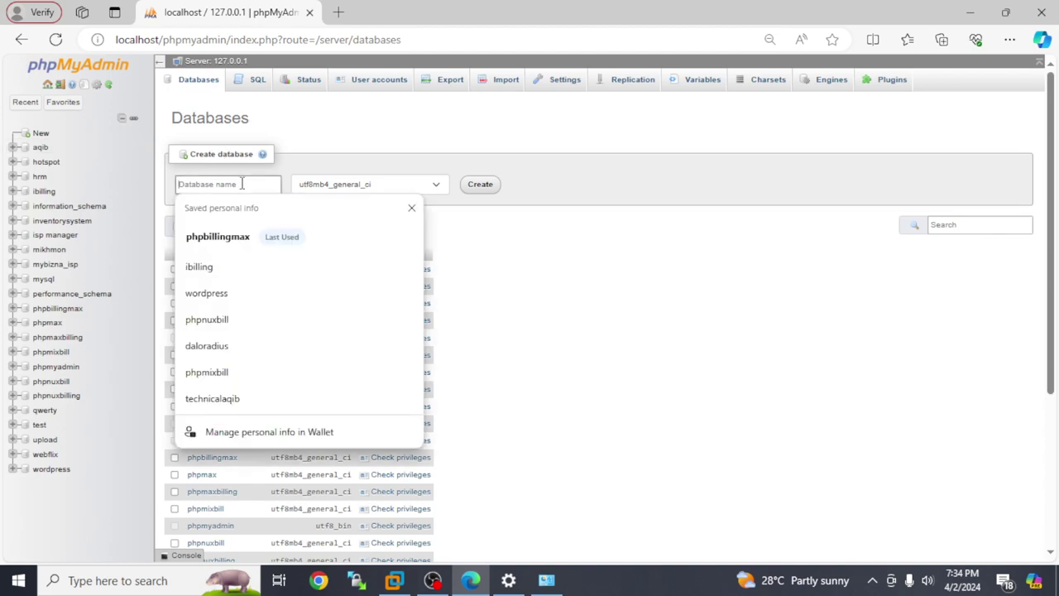
{"action": "type", "text": "mikhmonphp"}
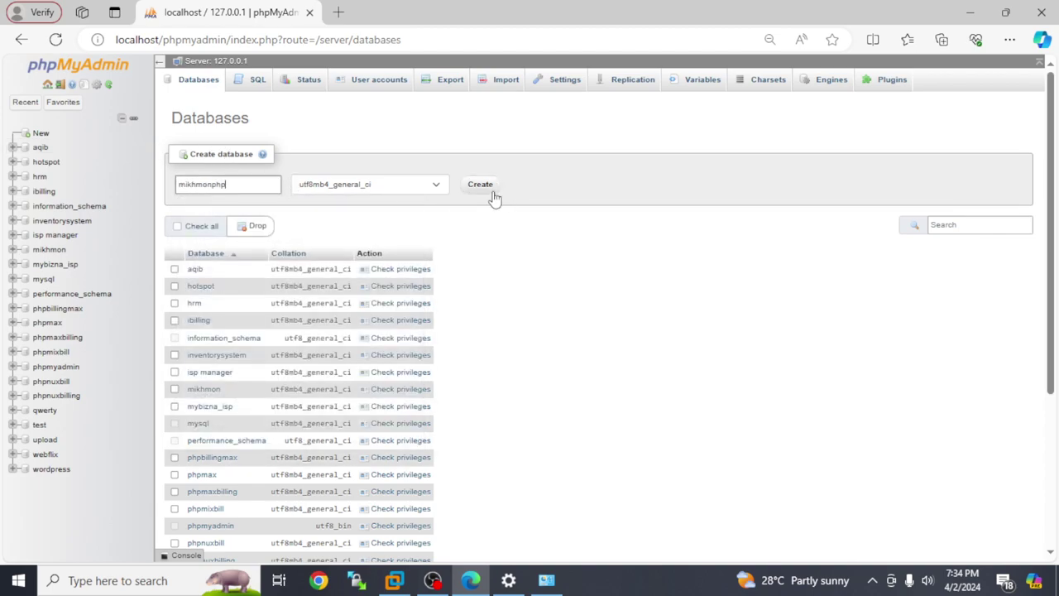
{"action": "left_click", "coordinate": [481, 186]}
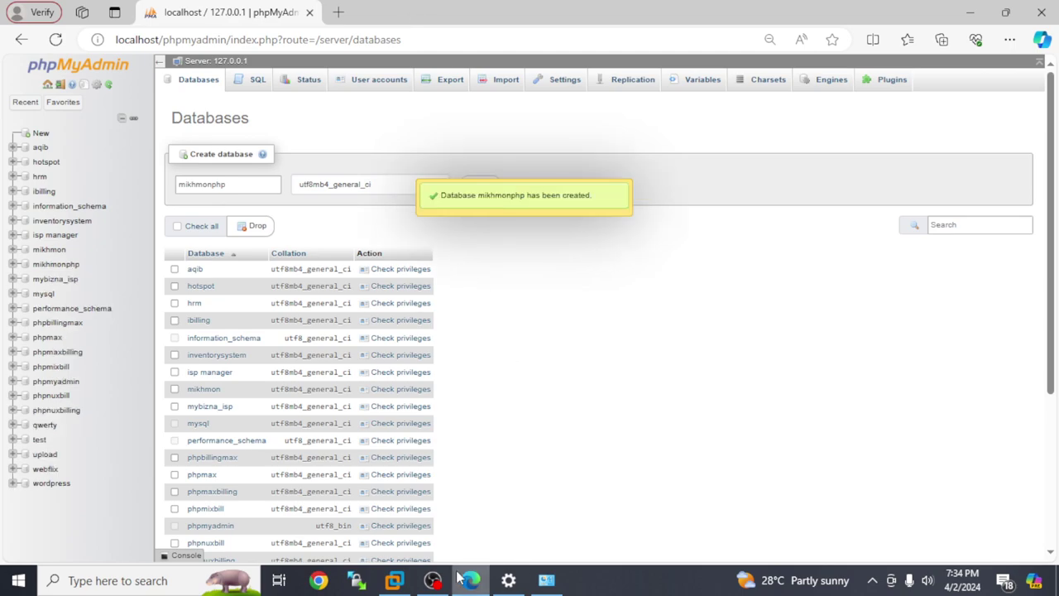
{"action": "left_click", "coordinate": [339, 11]}
- Load localhost/mikhmonphp and log in to Mikhmon with the saved account credentials
{"action": "type", "text": "lo"}
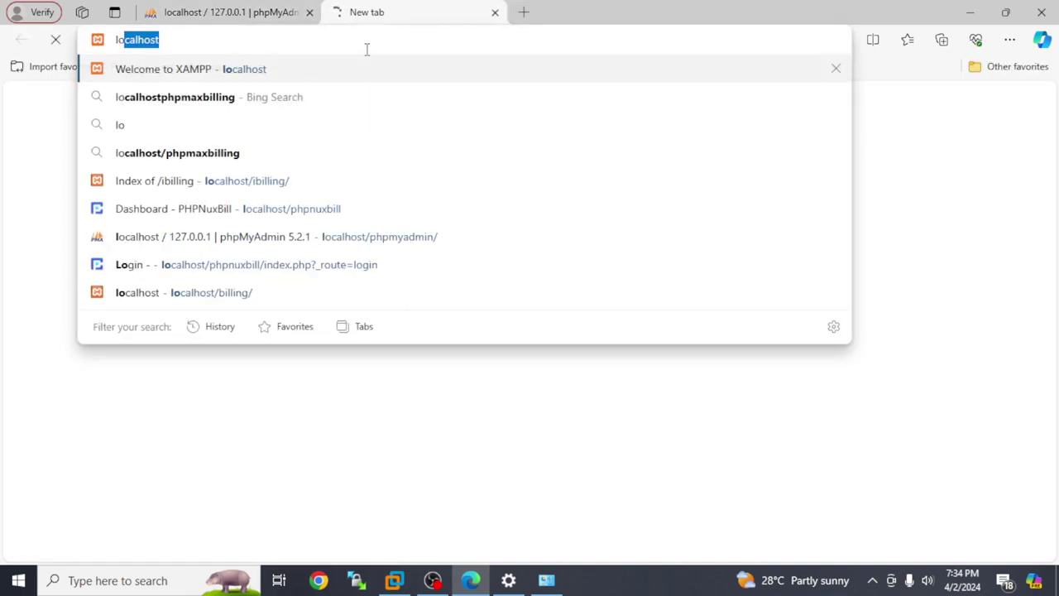
{"action": "type", "text": "calhost/"}
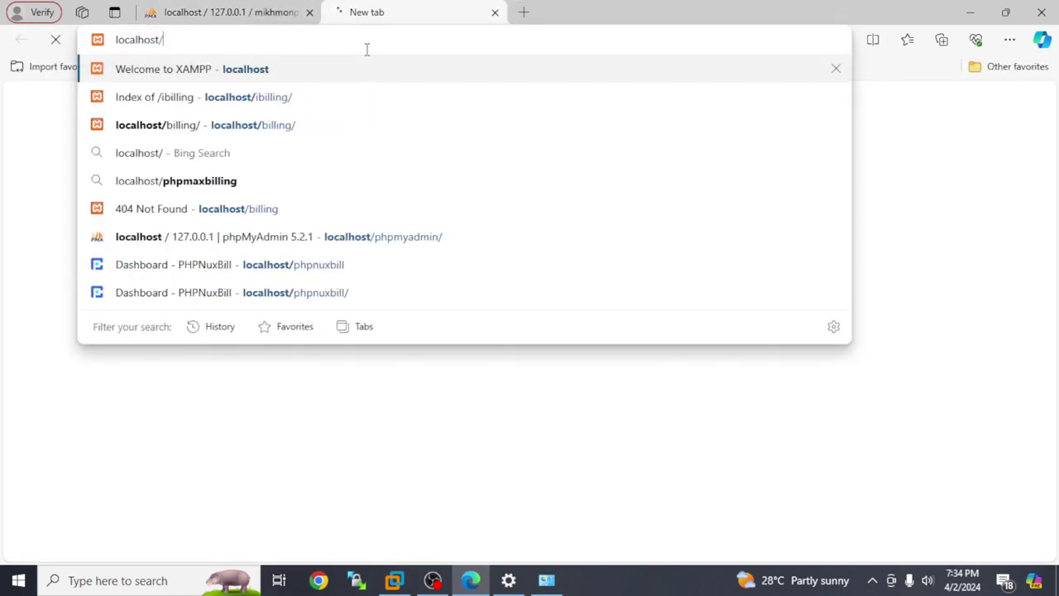
{"action": "type", "text": "mikhmonphp"}
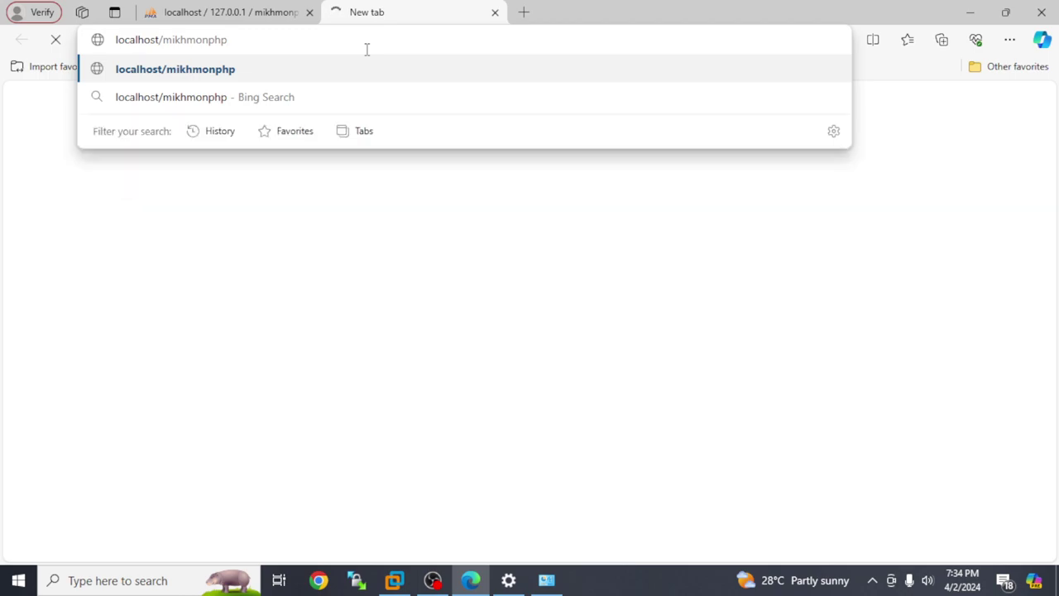
{"action": "key", "text": "Return"}
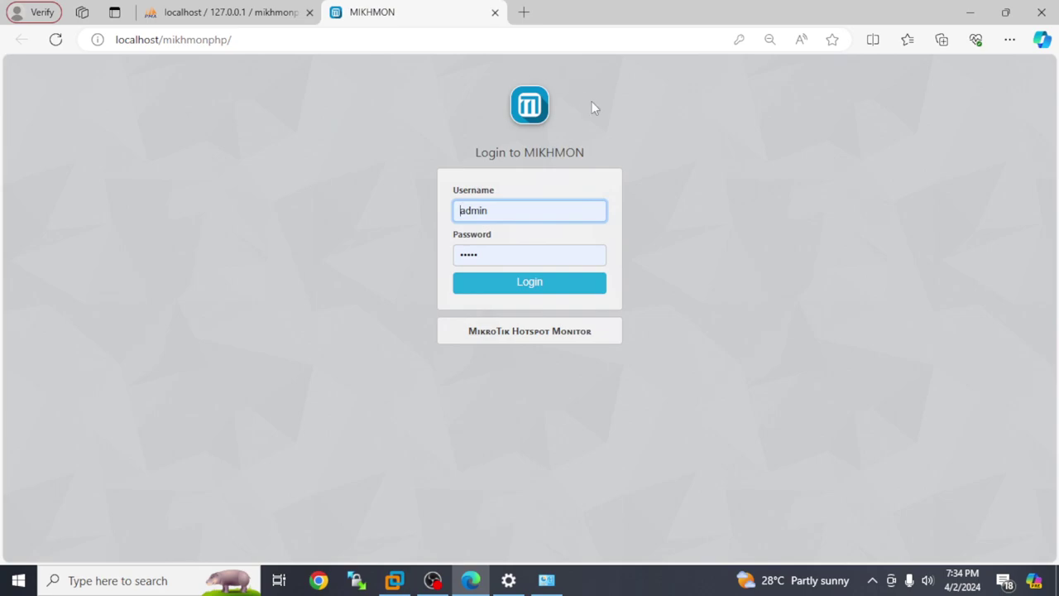
{"action": "double_click", "coordinate": [514, 211]}
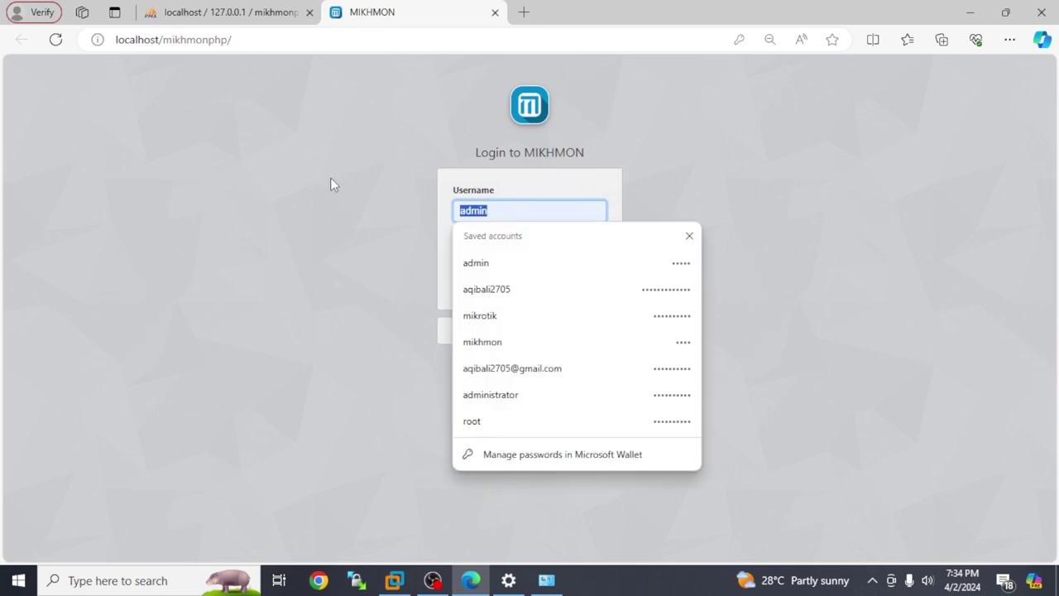
{"action": "type", "text": "m"}
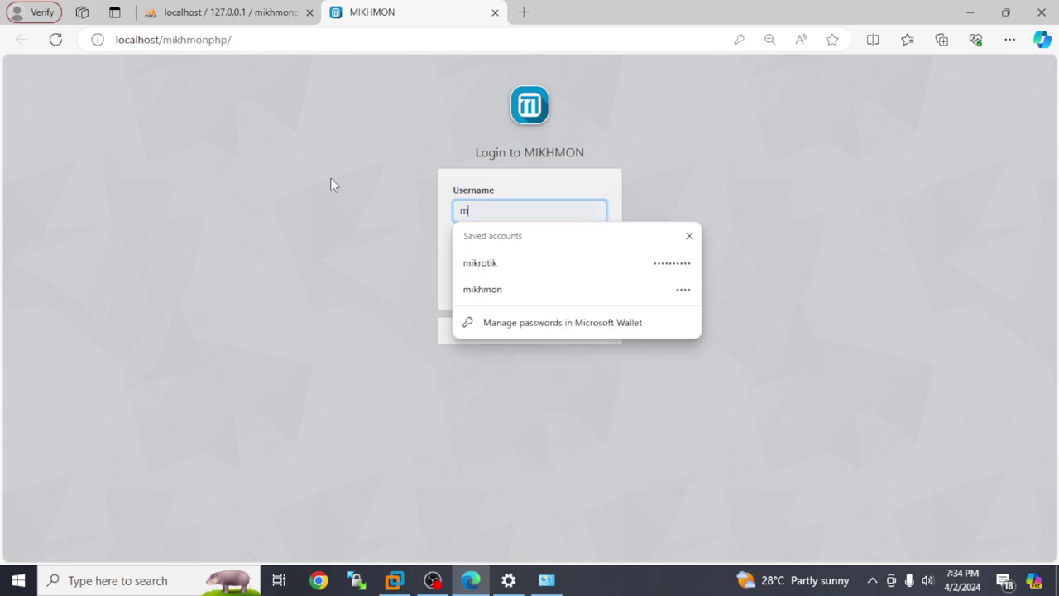
{"action": "left_click", "coordinate": [509, 291]}
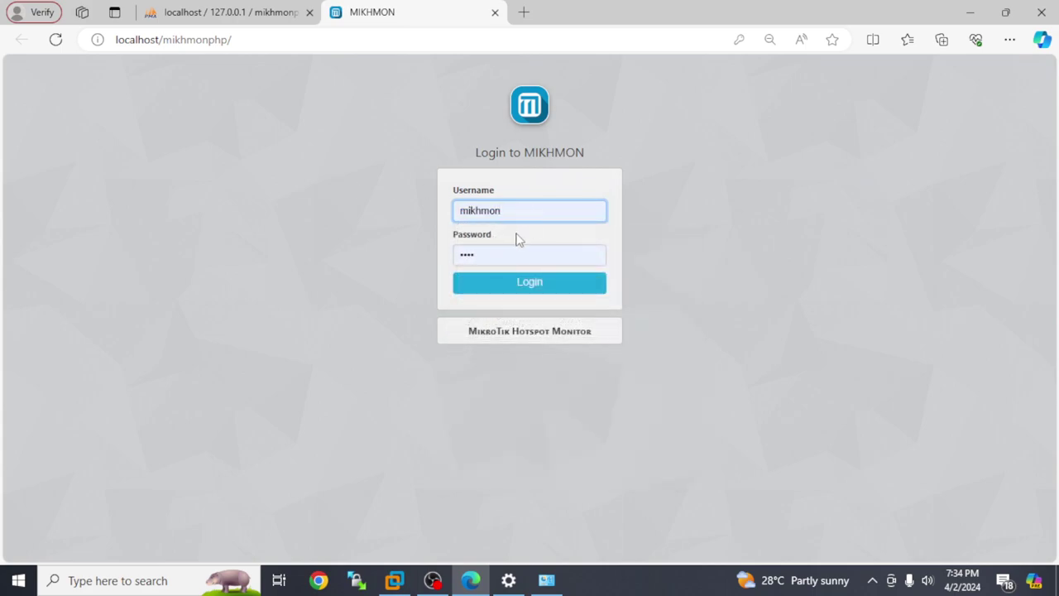
{"action": "left_click", "coordinate": [521, 283]}
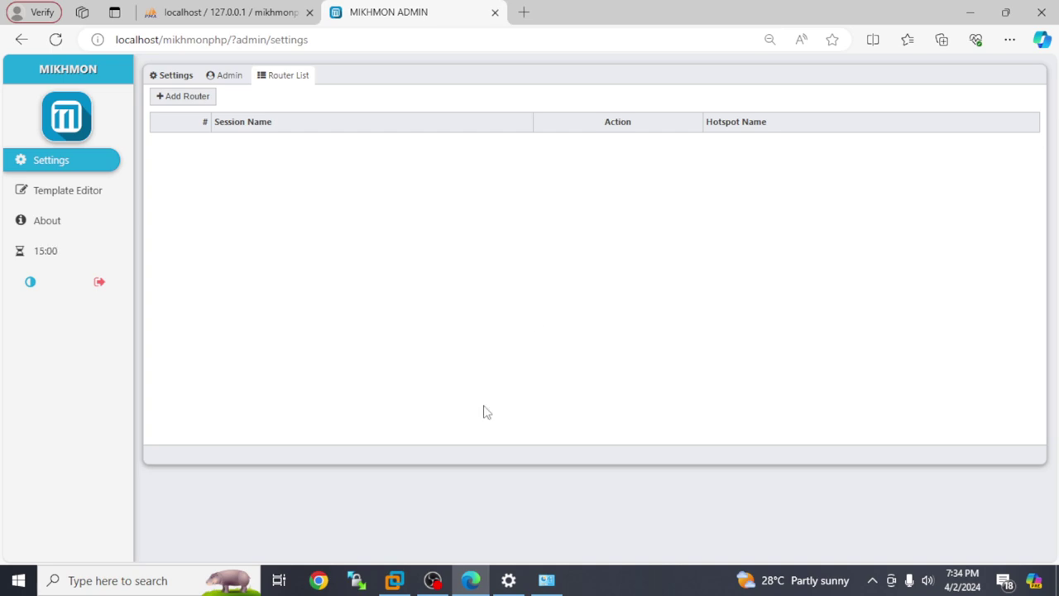
- Check the booted mikrotik VM console, then minimise VMware and Edge to the desktop
{"action": "left_click", "coordinate": [394, 580]}
{"action": "left_click", "coordinate": [326, 239]}
{"action": "key", "text": "ctrl+alt"}
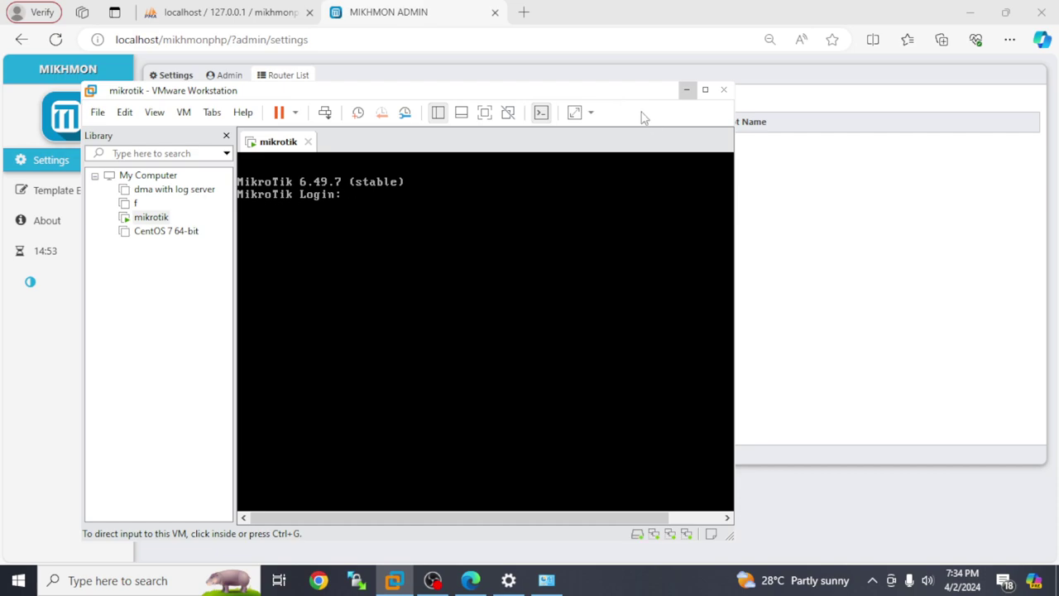
{"action": "left_click", "coordinate": [687, 90]}
{"action": "left_click", "coordinate": [972, 14]}
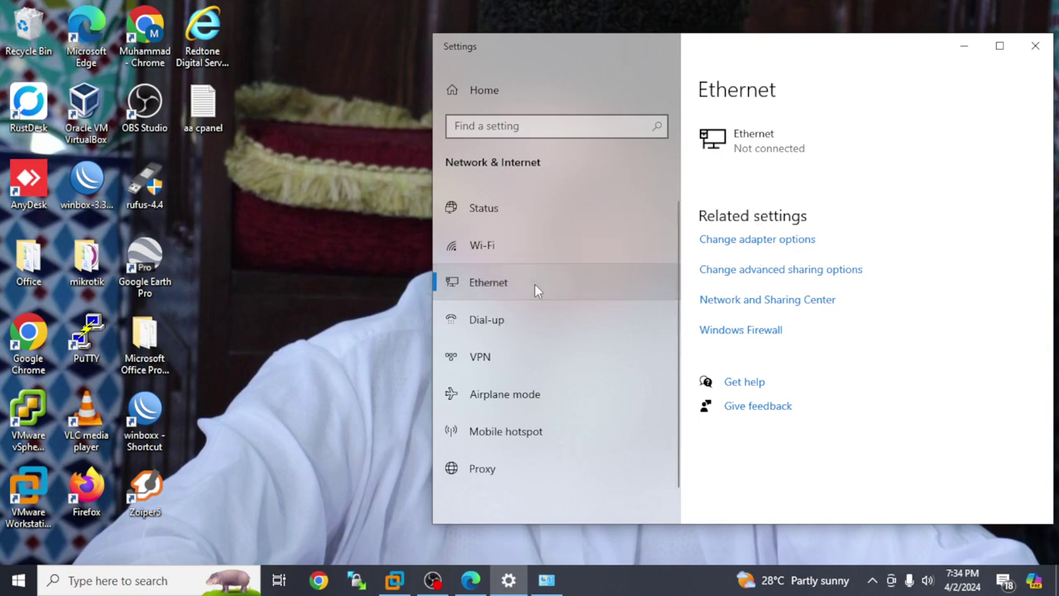
{"action": "left_click", "coordinate": [754, 242]}
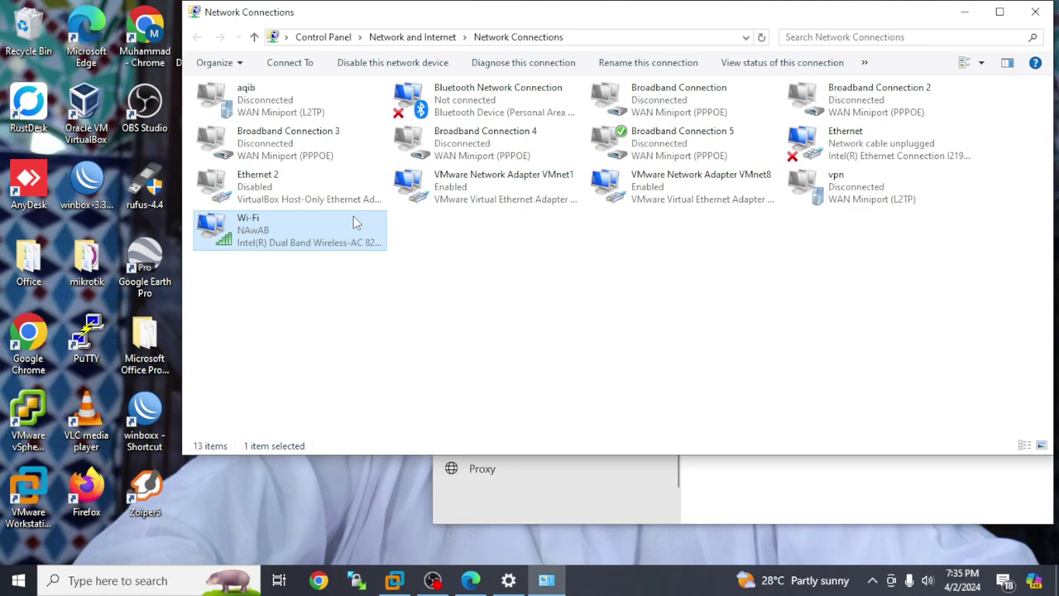
{"action": "double_click", "coordinate": [313, 236]}
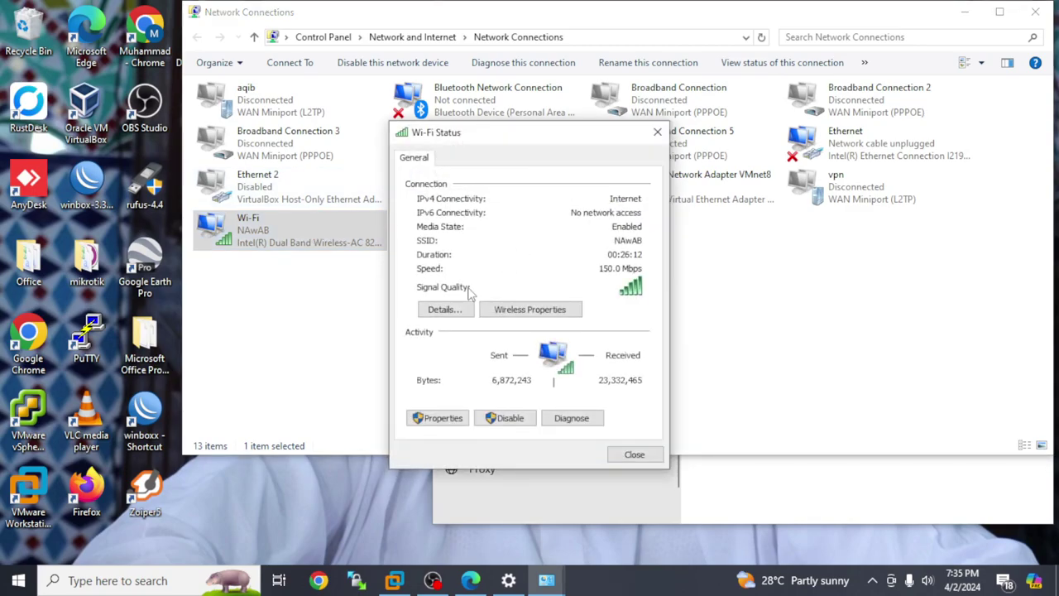
{"action": "left_click", "coordinate": [444, 309]}
{"action": "left_click", "coordinate": [534, 276]}
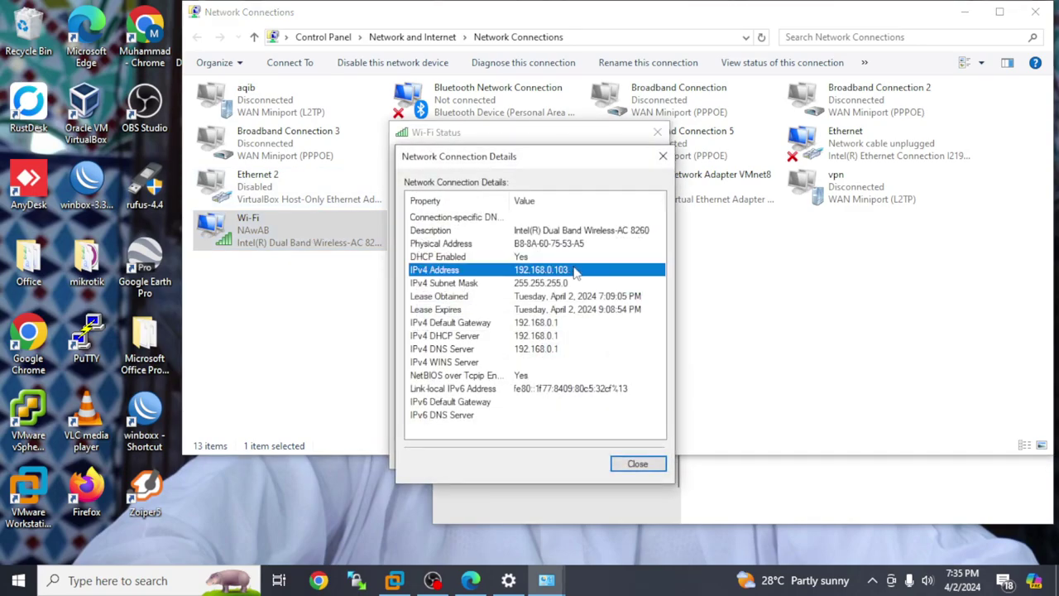
{"action": "left_click", "coordinate": [663, 155]}
{"action": "left_click", "coordinate": [658, 134]}
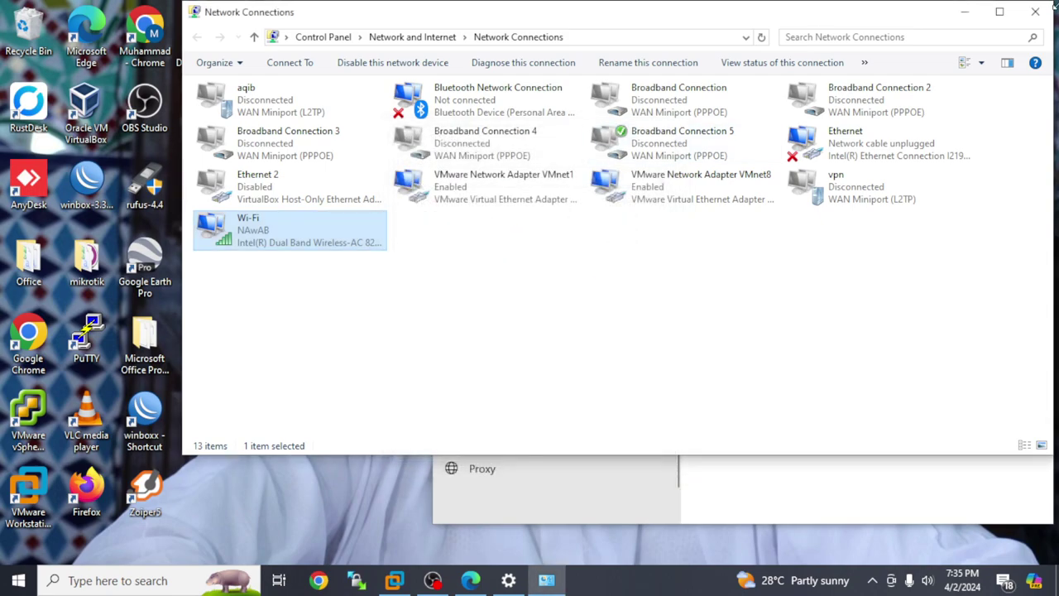
{"action": "left_click", "coordinate": [1035, 11]}
{"action": "left_click", "coordinate": [106, 183]}
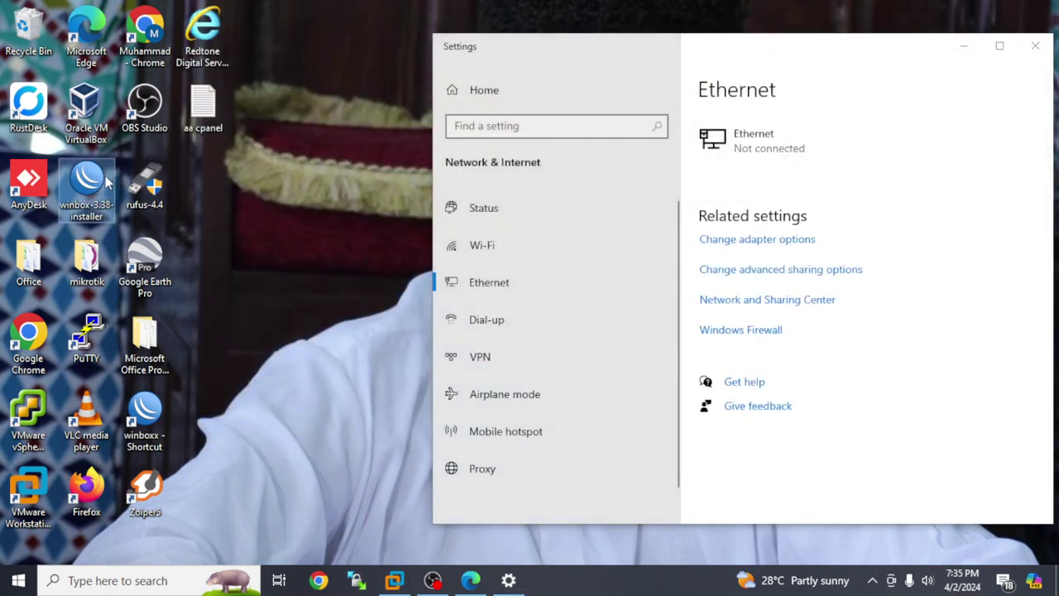
- Launch WinBox and connect to the first discovered MikroTik router
{"action": "double_click", "coordinate": [105, 184]}
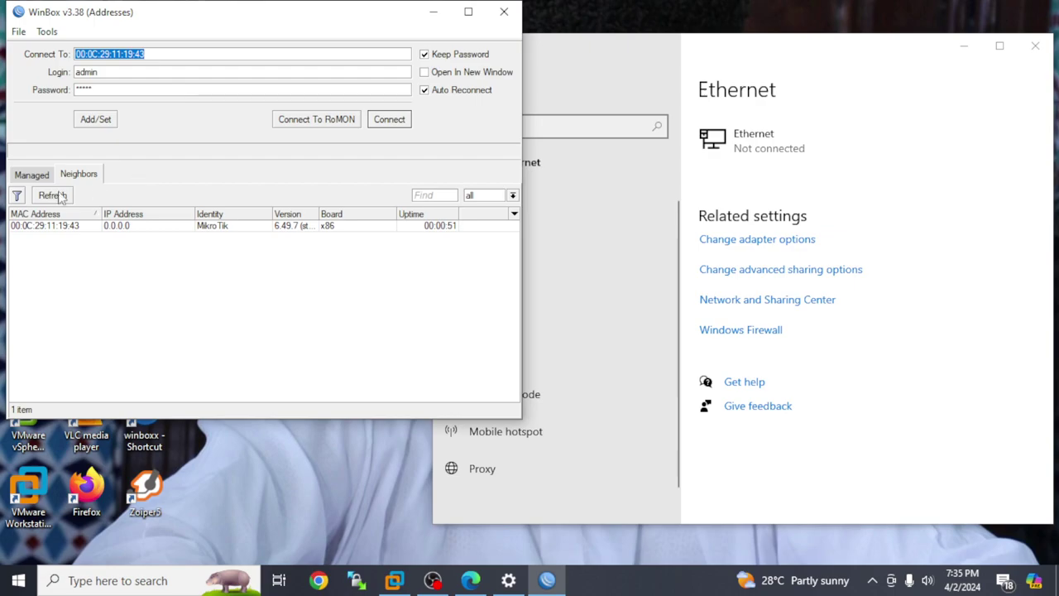
{"action": "left_click", "coordinate": [39, 229]}
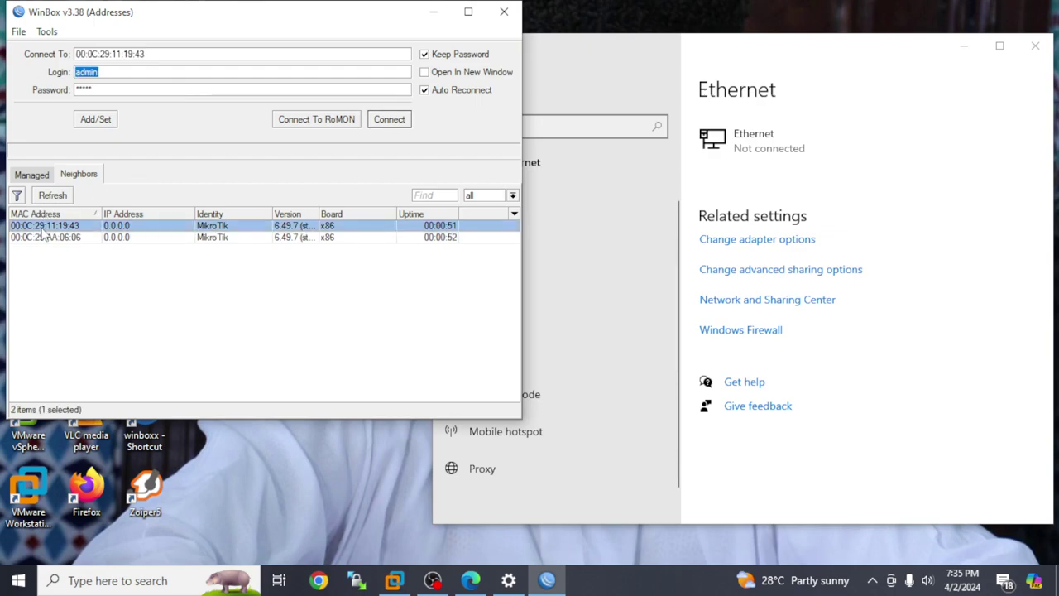
{"action": "left_click", "coordinate": [395, 120]}
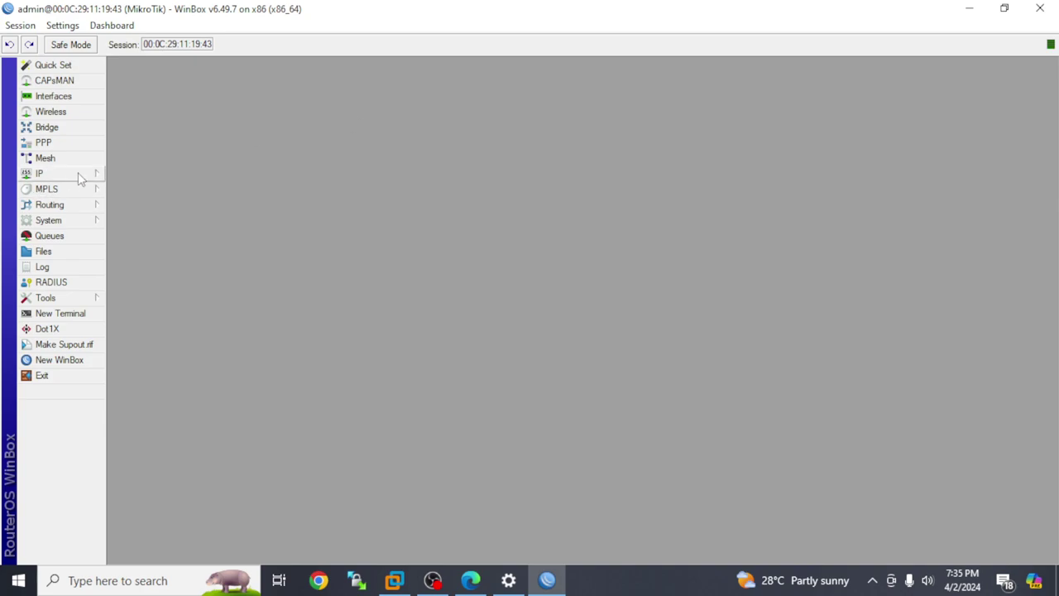
- Confirm IP > Addresses lists 192.168.0.109 on the VM interface, then minimize WinBox
{"action": "left_click", "coordinate": [78, 173]}
{"action": "left_click", "coordinate": [143, 212]}
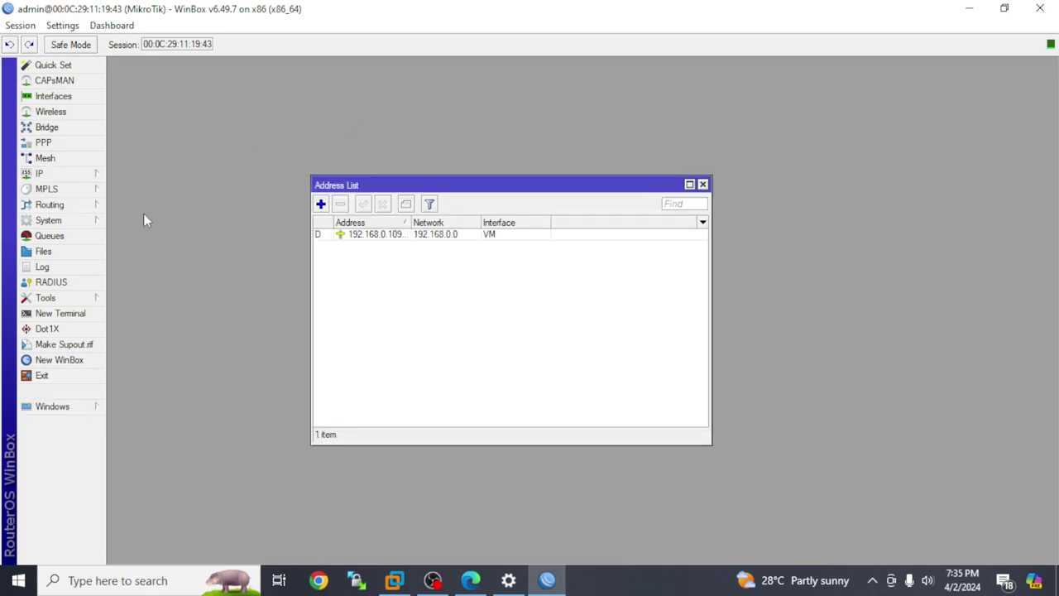
{"action": "left_click", "coordinate": [372, 236]}
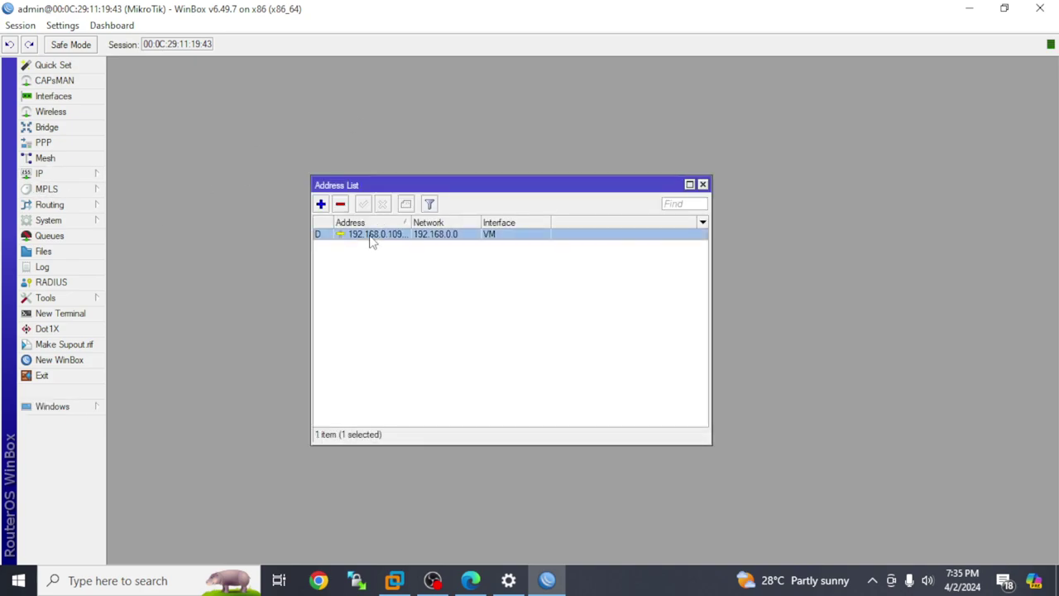
{"action": "left_click", "coordinate": [703, 185]}
{"action": "left_click", "coordinate": [967, 8]}
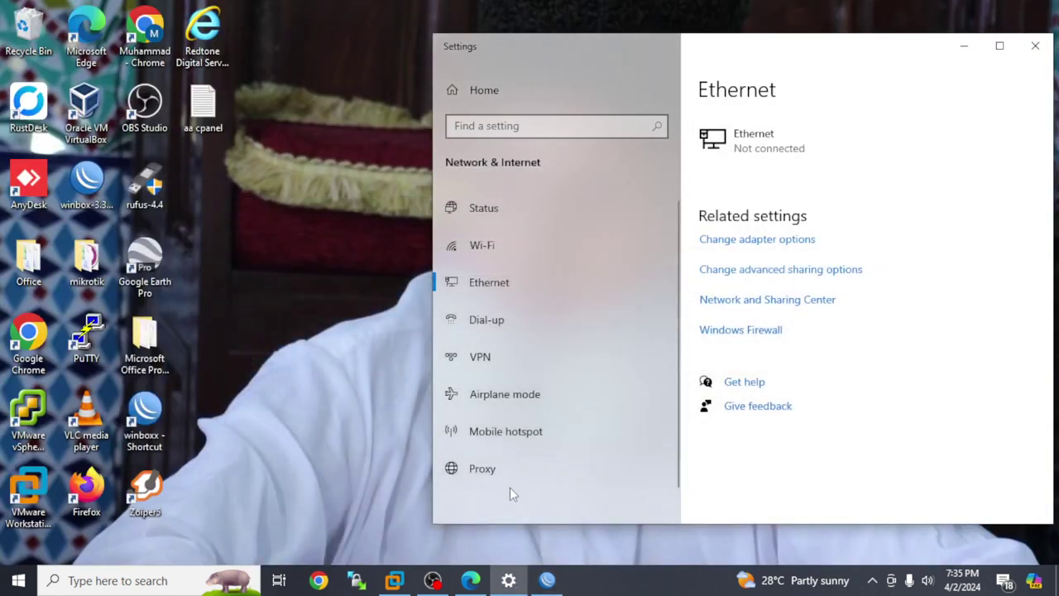
- Add a new router in Mikhmon with IP MikroTik 192.168.0.109
{"action": "left_click", "coordinate": [468, 580]}
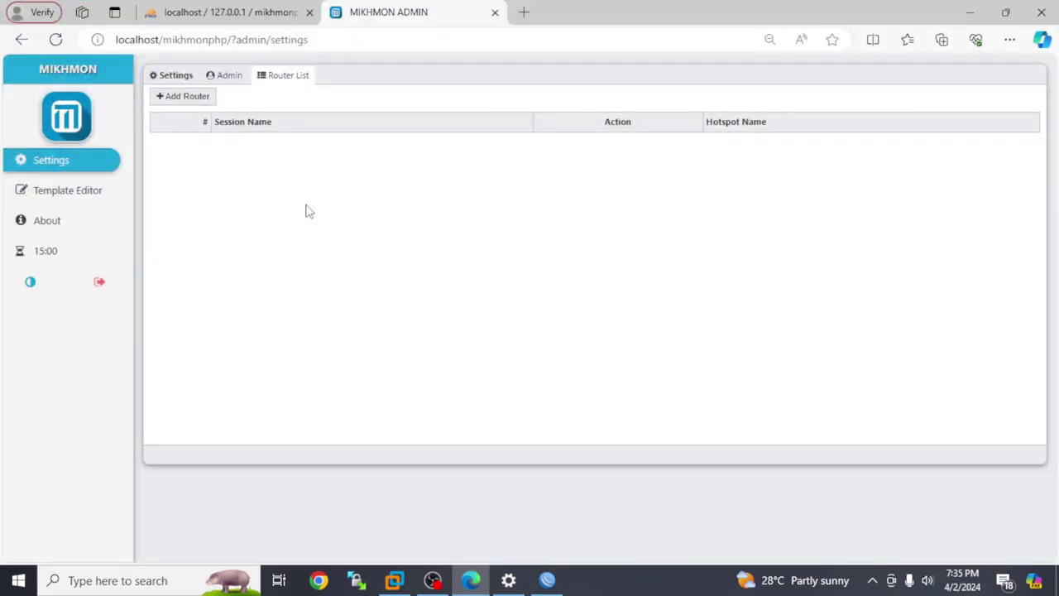
{"action": "left_click", "coordinate": [195, 100]}
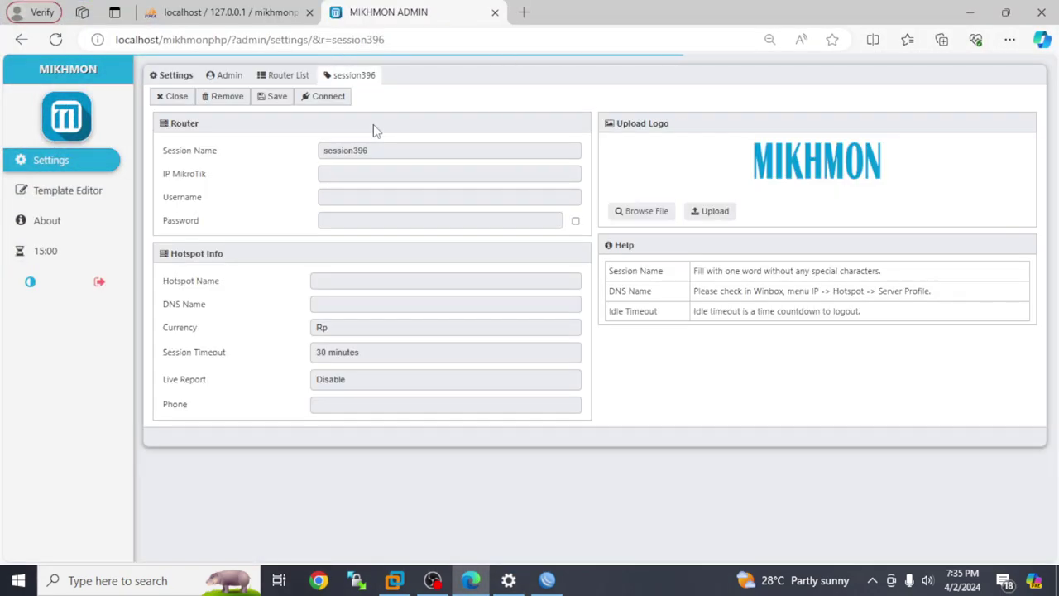
{"action": "left_click", "coordinate": [359, 173]}
{"action": "type", "text": "mikhmonphp"}
{"action": "left_click_drag", "start_coordinate": [398, 170], "coordinate": [184, 177]}
{"action": "type", "text": "1"}
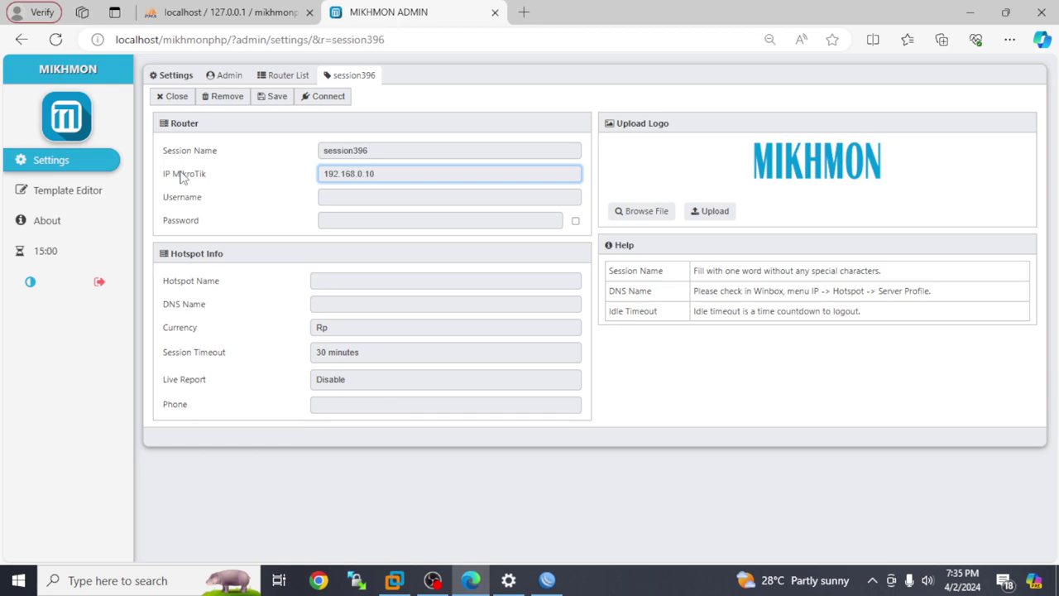
- Enter the router's login username and password and connect to the session396 dashboard
{"action": "left_click", "coordinate": [349, 194]}
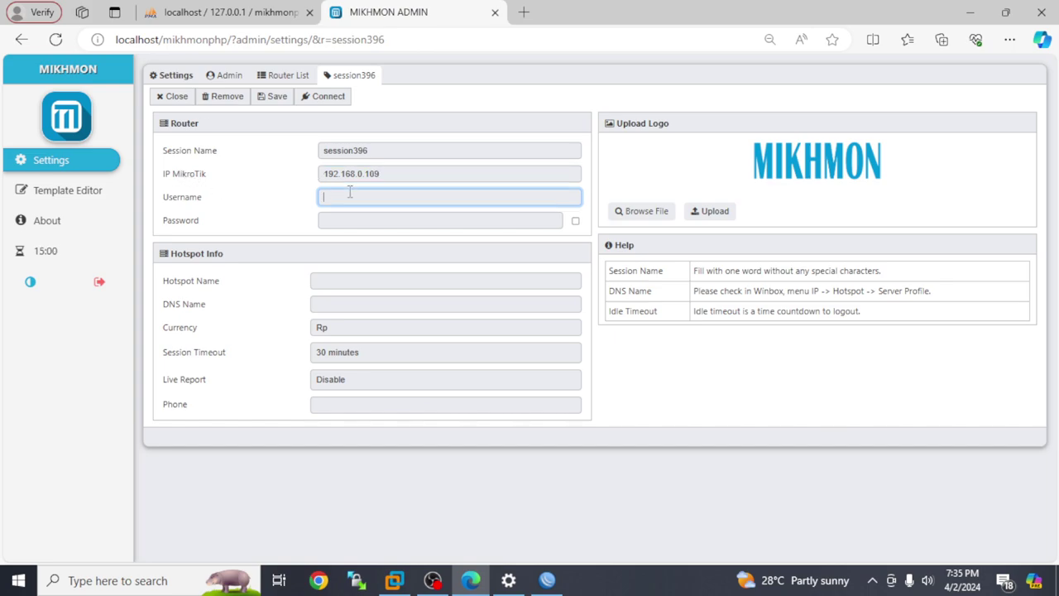
{"action": "type", "text": "admin"}
{"action": "key", "text": "Tab"}
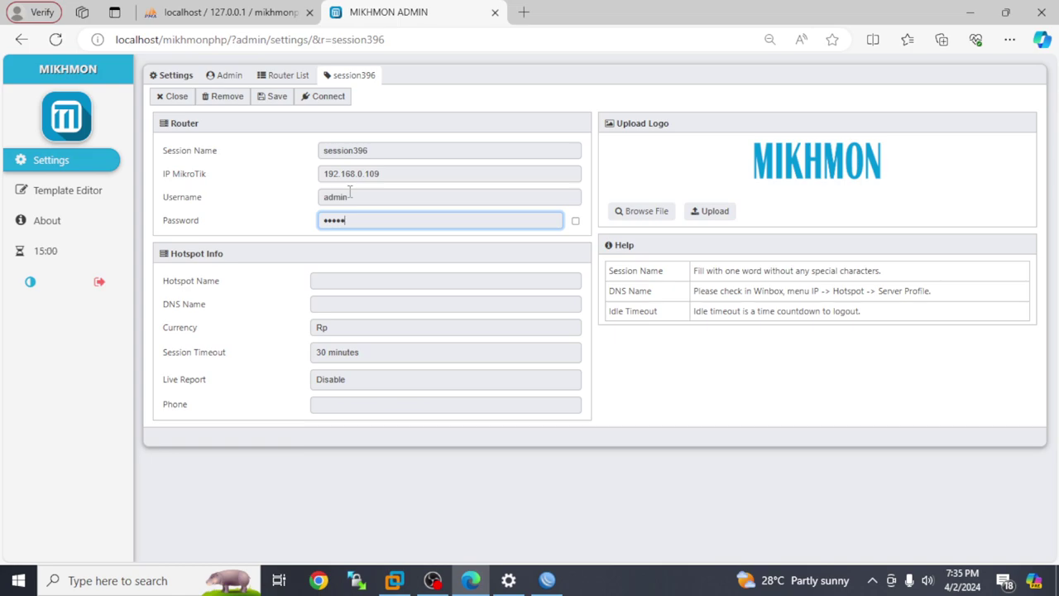
{"action": "left_click", "coordinate": [273, 97]}
{"action": "left_click", "coordinate": [326, 105]}
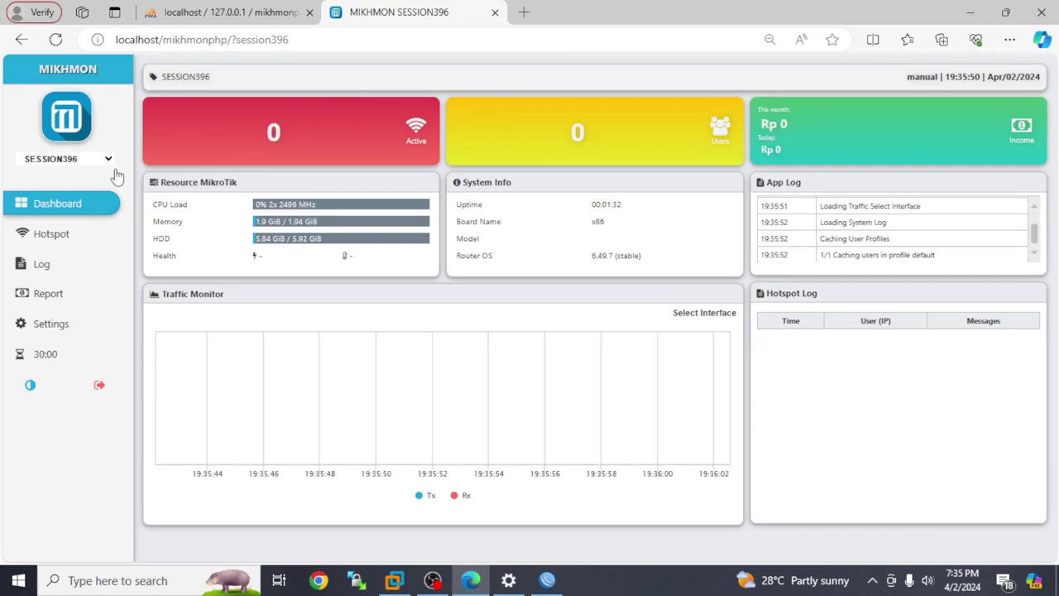
- Switch dashboard traffic through VM, ether1, vlan641 and finally Up-LINK, then open the Hotspot pages
{"action": "left_click", "coordinate": [87, 235]}
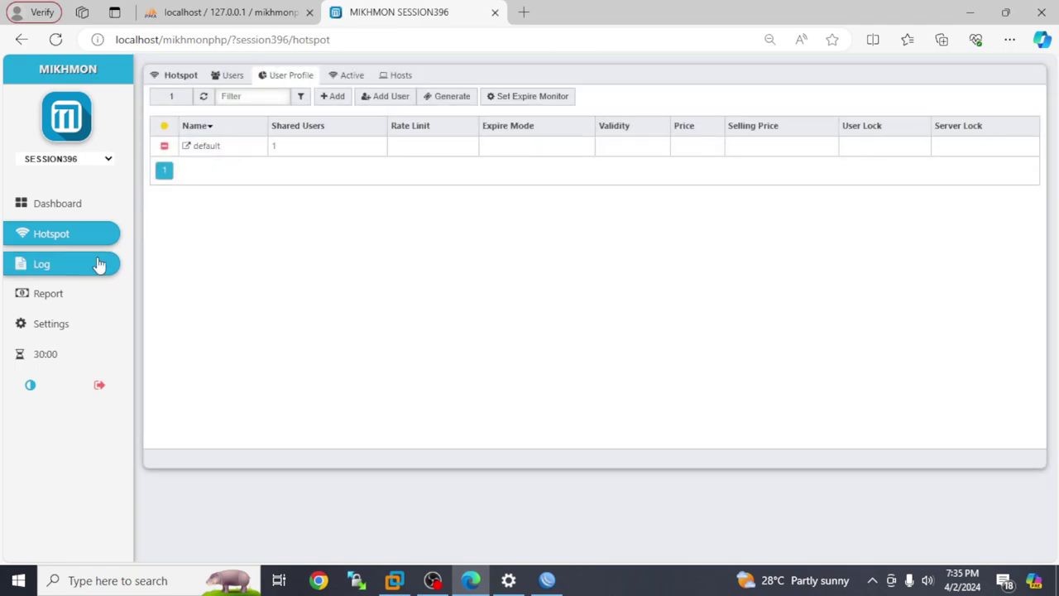
{"action": "left_click", "coordinate": [48, 206]}
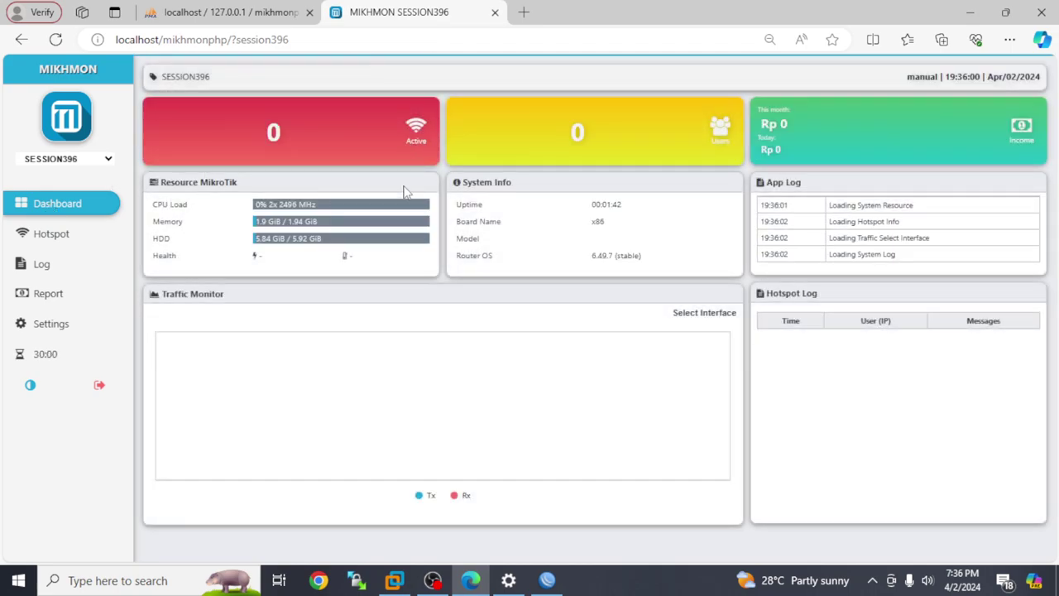
{"action": "left_click", "coordinate": [697, 323]}
{"action": "left_click", "coordinate": [717, 356]}
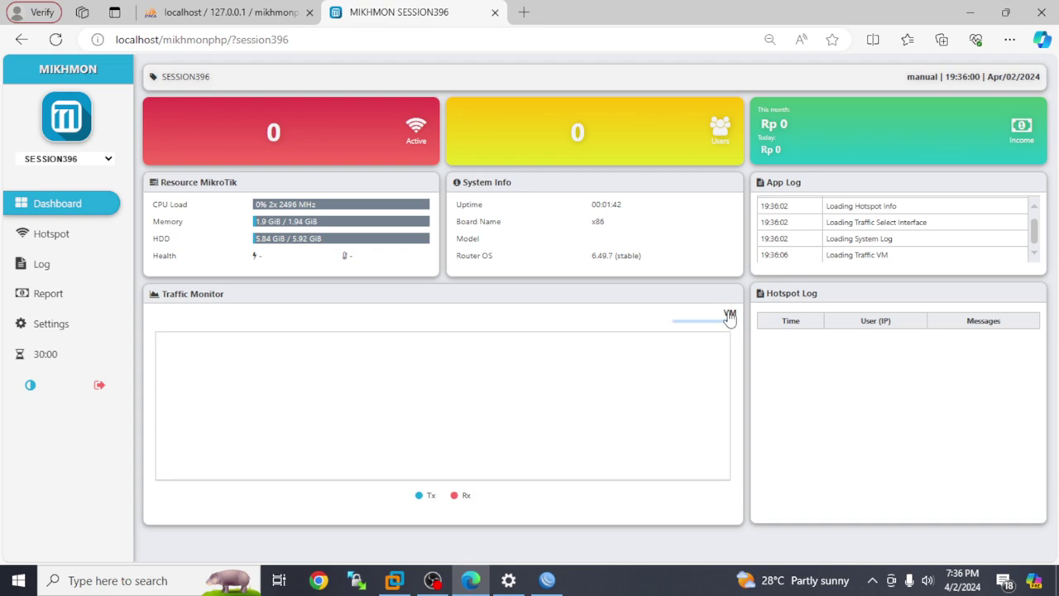
{"action": "left_click", "coordinate": [727, 314]}
{"action": "left_click", "coordinate": [714, 363]}
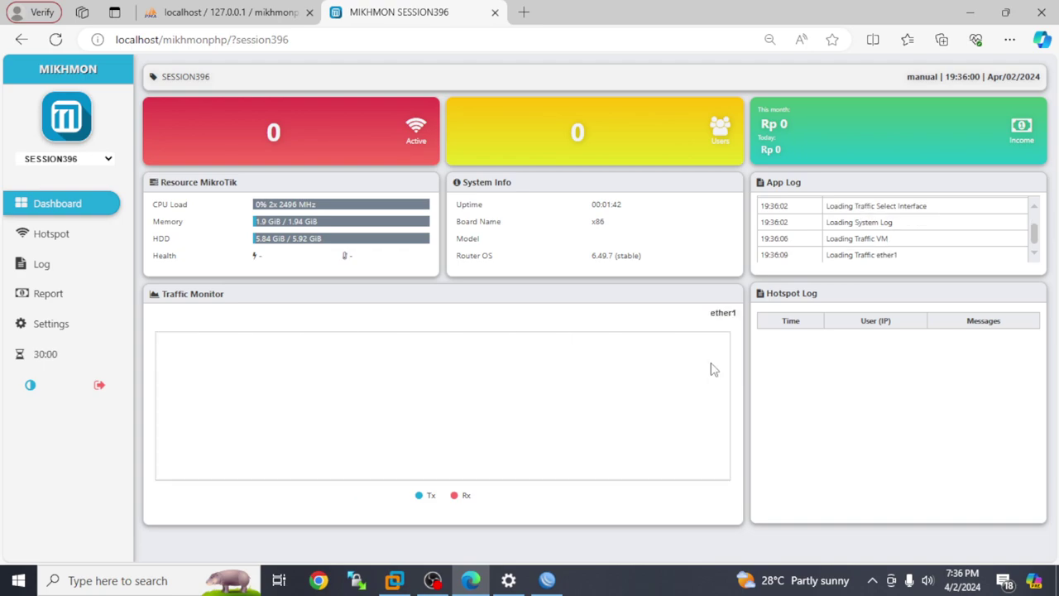
{"action": "left_click", "coordinate": [716, 320]}
{"action": "left_click", "coordinate": [715, 374]}
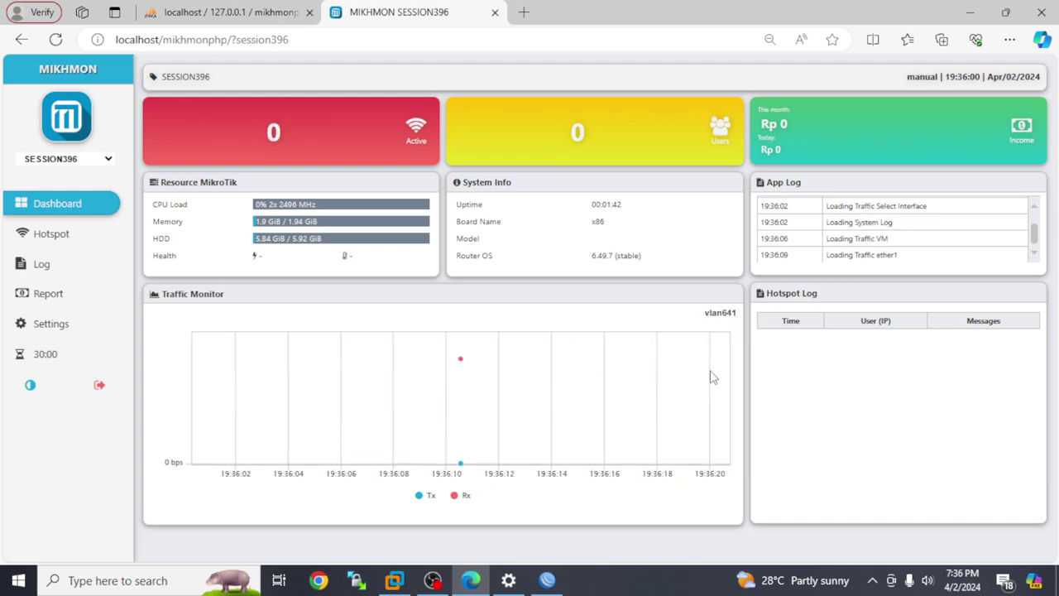
{"action": "left_click", "coordinate": [717, 320]}
{"action": "left_click", "coordinate": [717, 340]}
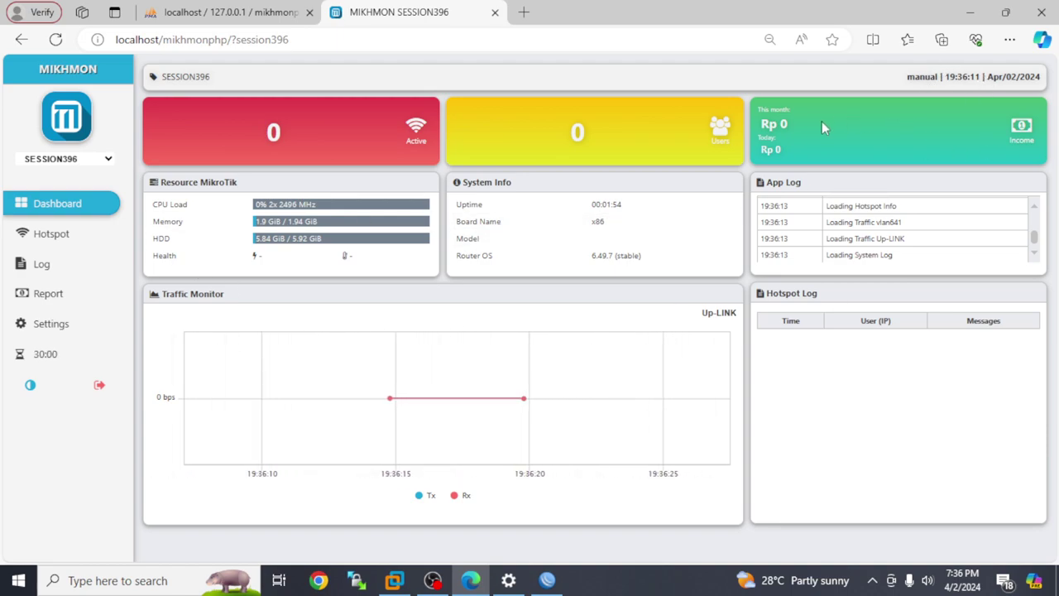
{"action": "left_click", "coordinate": [61, 240]}
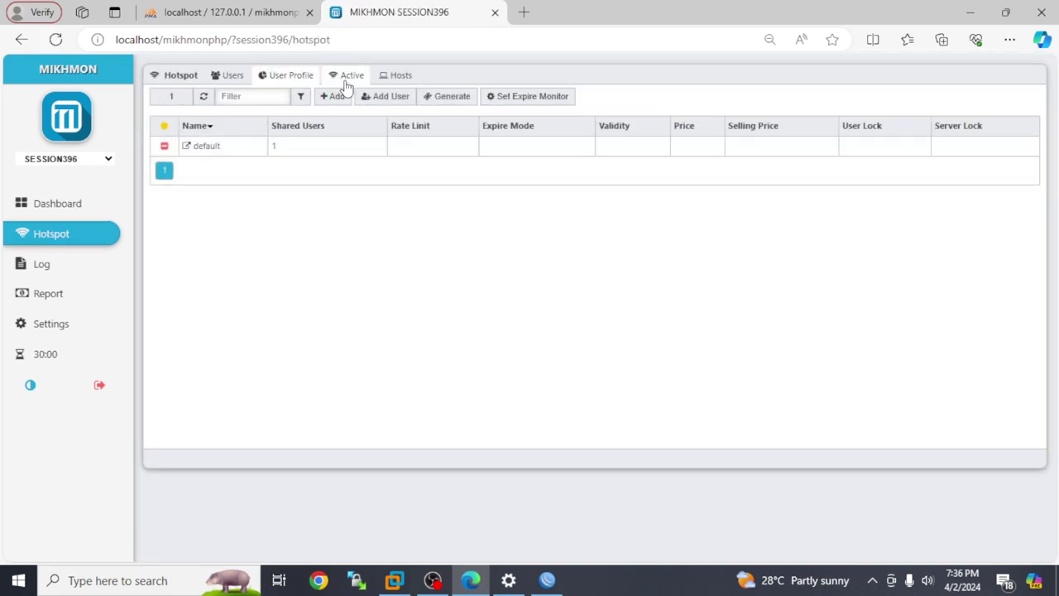
- In WinBox's IP > Hotspot, try deleting the default server profile and dismiss the error
{"action": "left_click", "coordinate": [547, 580]}
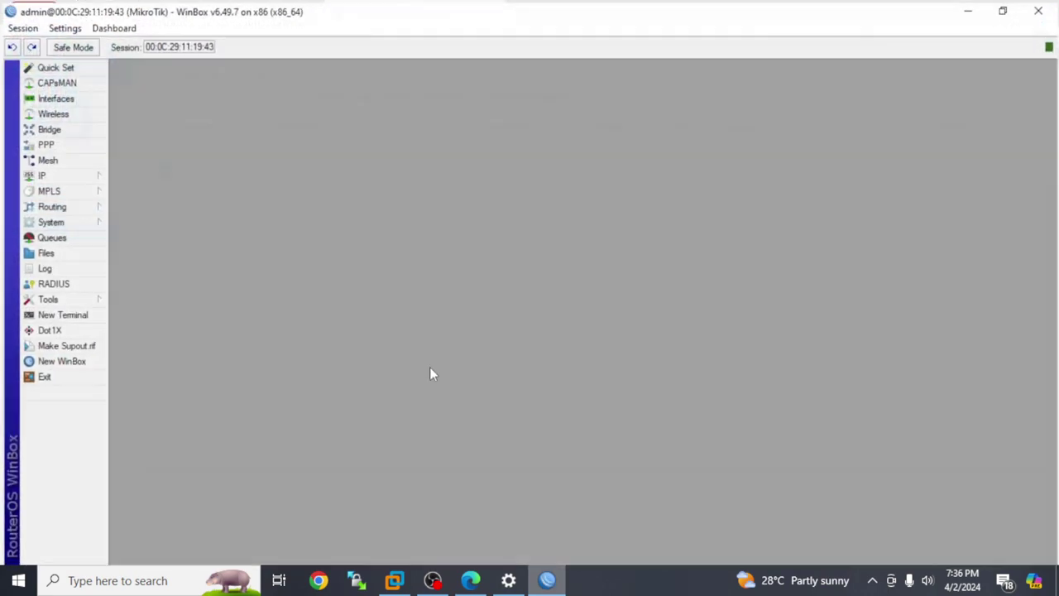
{"action": "left_click", "coordinate": [64, 174]}
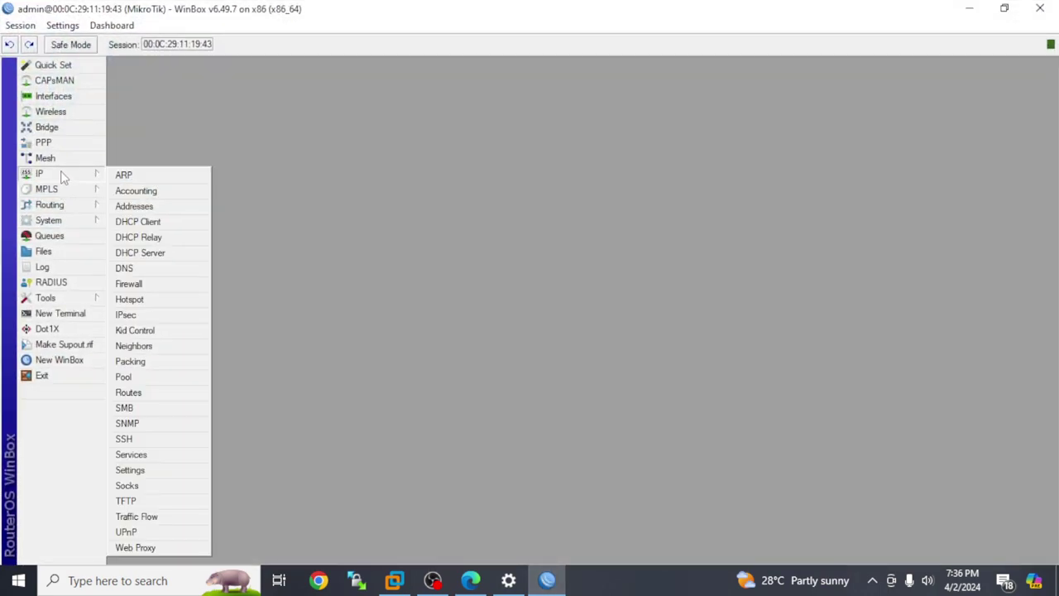
{"action": "left_click", "coordinate": [147, 298]}
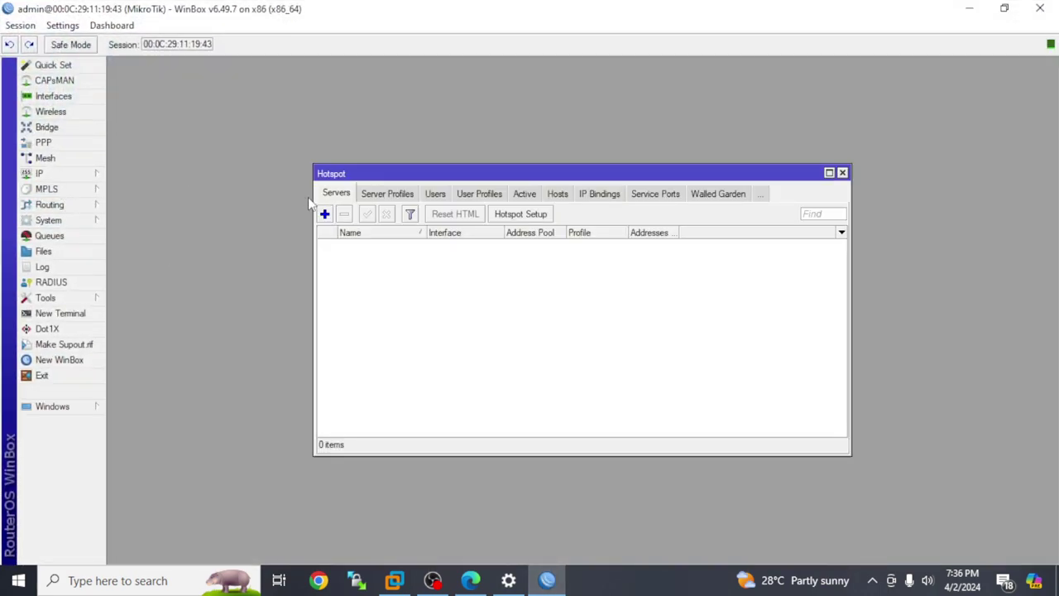
{"action": "left_click", "coordinate": [401, 196]}
{"action": "left_click", "coordinate": [402, 245]}
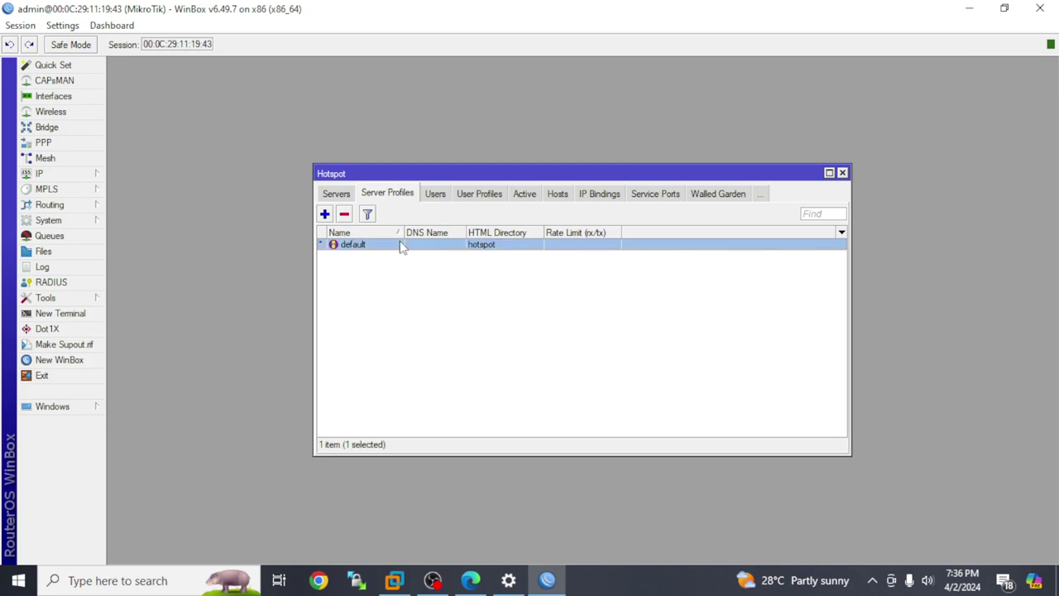
{"action": "left_click", "coordinate": [344, 214]}
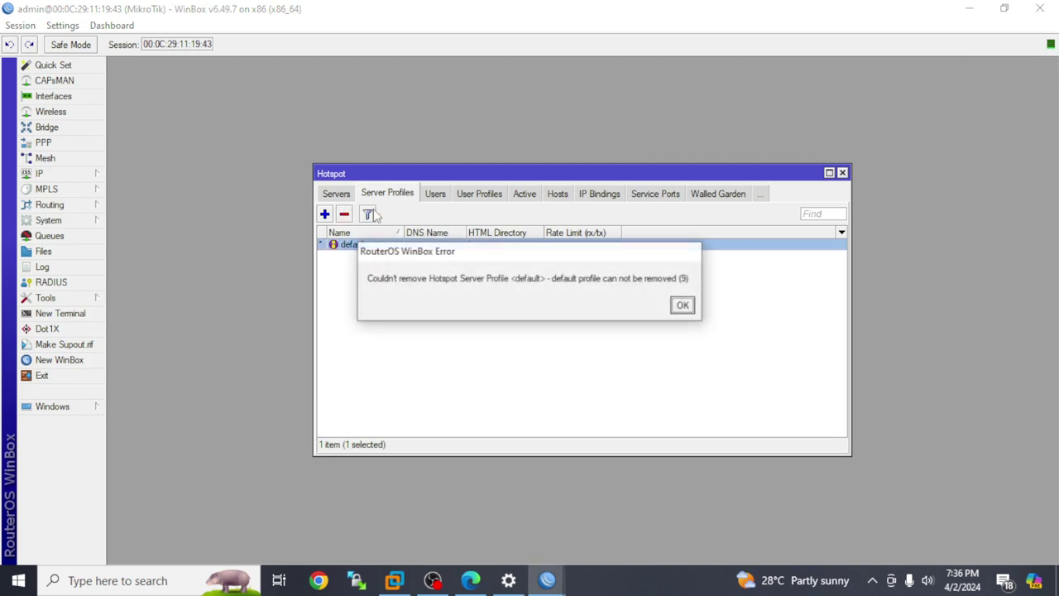
{"action": "left_click", "coordinate": [683, 305]}
- Try deleting the default hotspot user profile and dismiss the refusal
{"action": "left_click", "coordinate": [437, 194]}
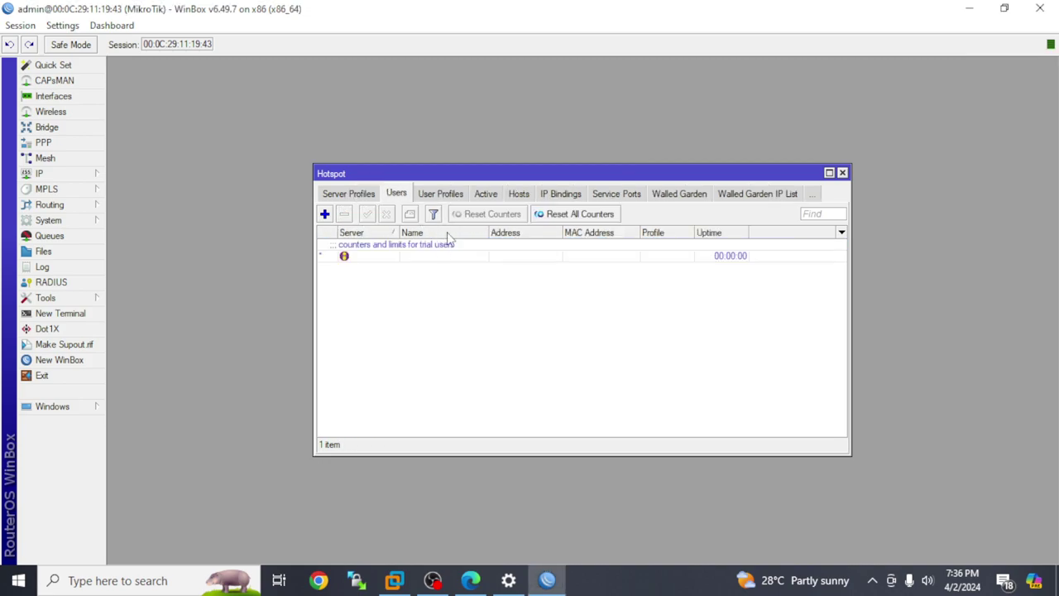
{"action": "left_click", "coordinate": [451, 197]}
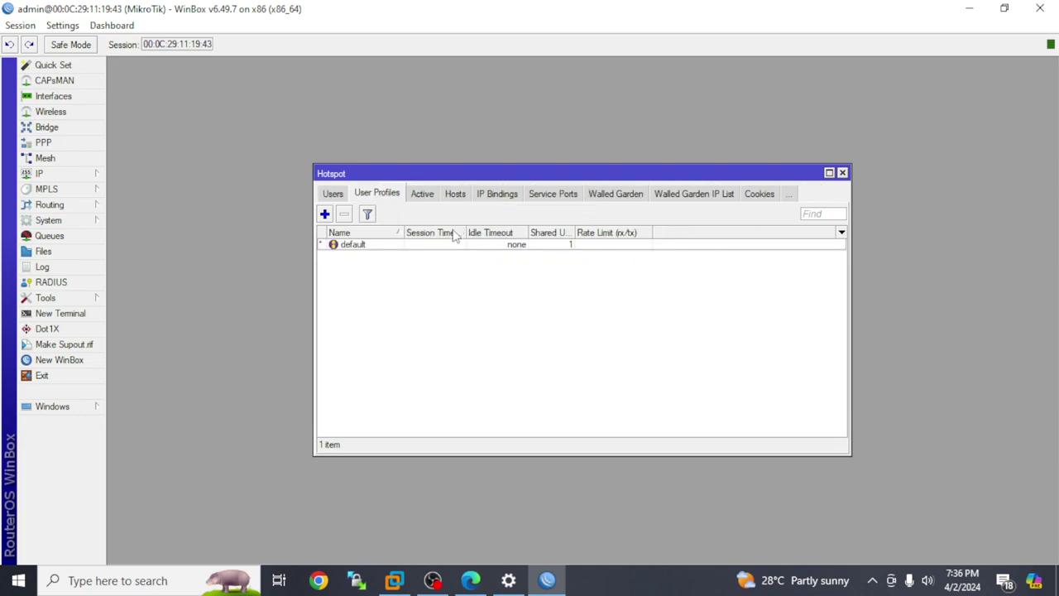
{"action": "left_click", "coordinate": [451, 246]}
{"action": "left_click", "coordinate": [344, 213]}
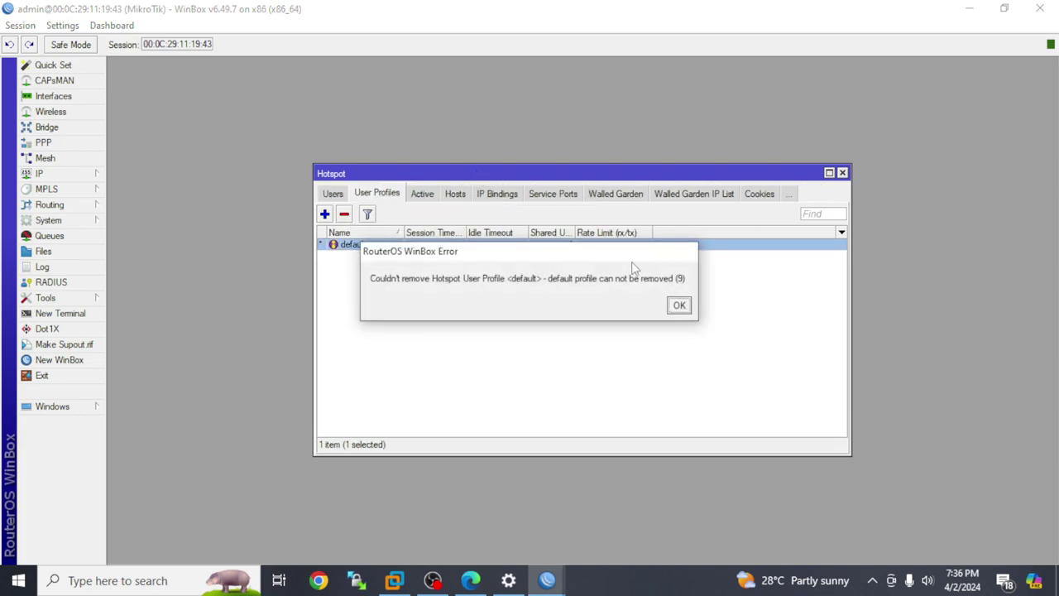
{"action": "left_click", "coordinate": [680, 305]}
- Browse the Active, Hosts, IP Bindings, Service Ports, Walled Garden and Cookies tabs, then minimize WinBox
{"action": "left_click", "coordinate": [424, 195]}
{"action": "left_click", "coordinate": [454, 195]}
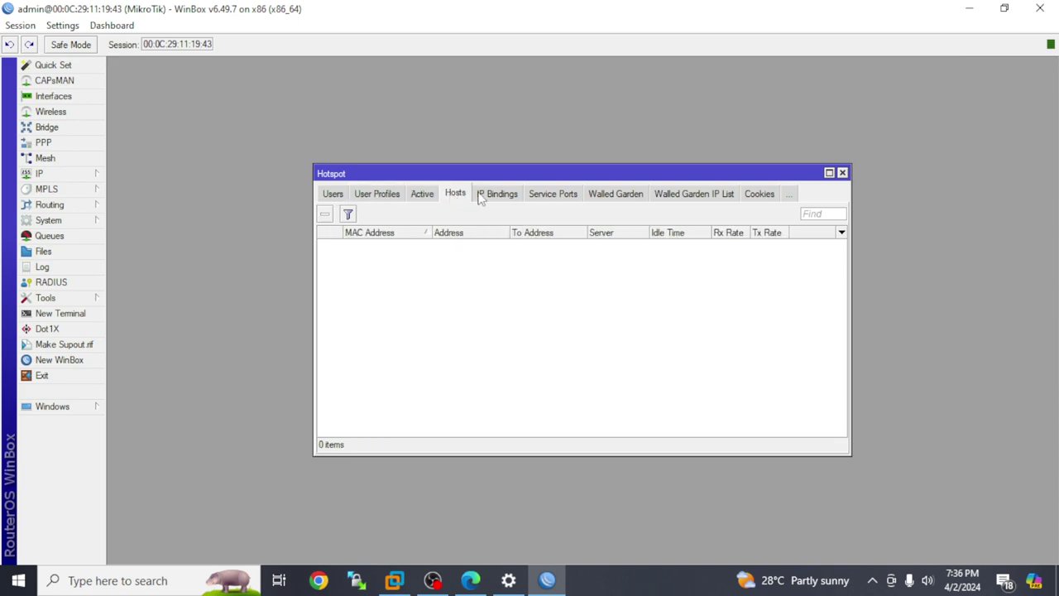
{"action": "left_click", "coordinate": [490, 195]}
{"action": "left_click", "coordinate": [565, 194]}
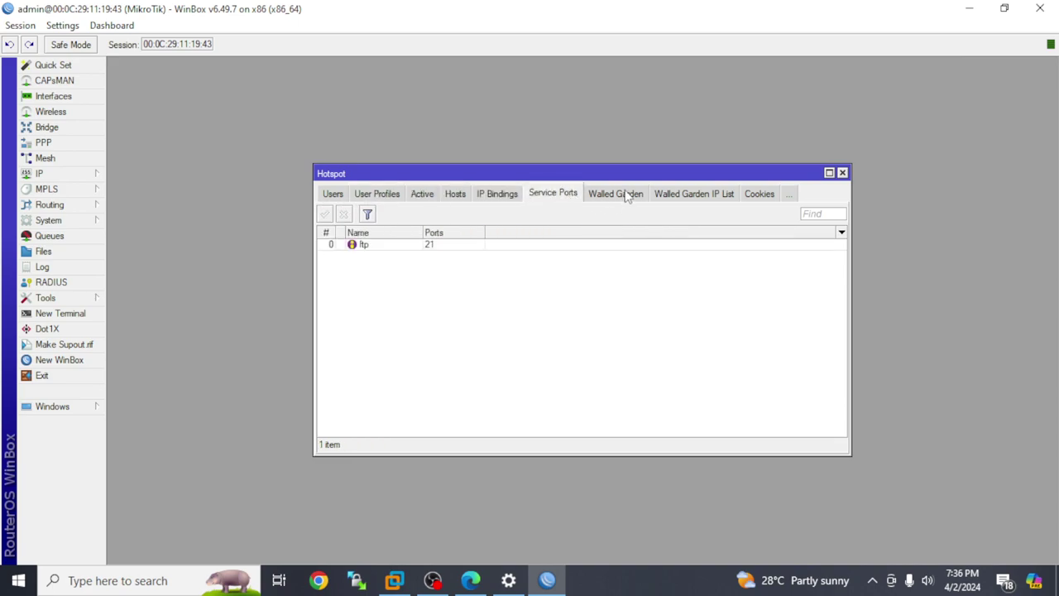
{"action": "left_click", "coordinate": [627, 195]}
{"action": "left_click", "coordinate": [680, 200]}
{"action": "left_click", "coordinate": [763, 197]}
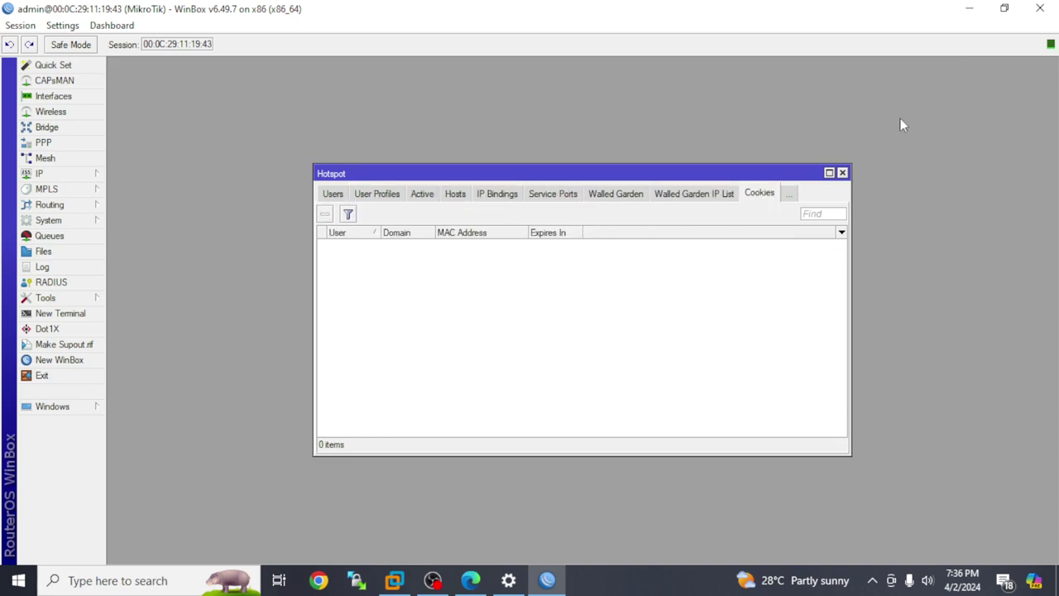
{"action": "left_click", "coordinate": [970, 8]}
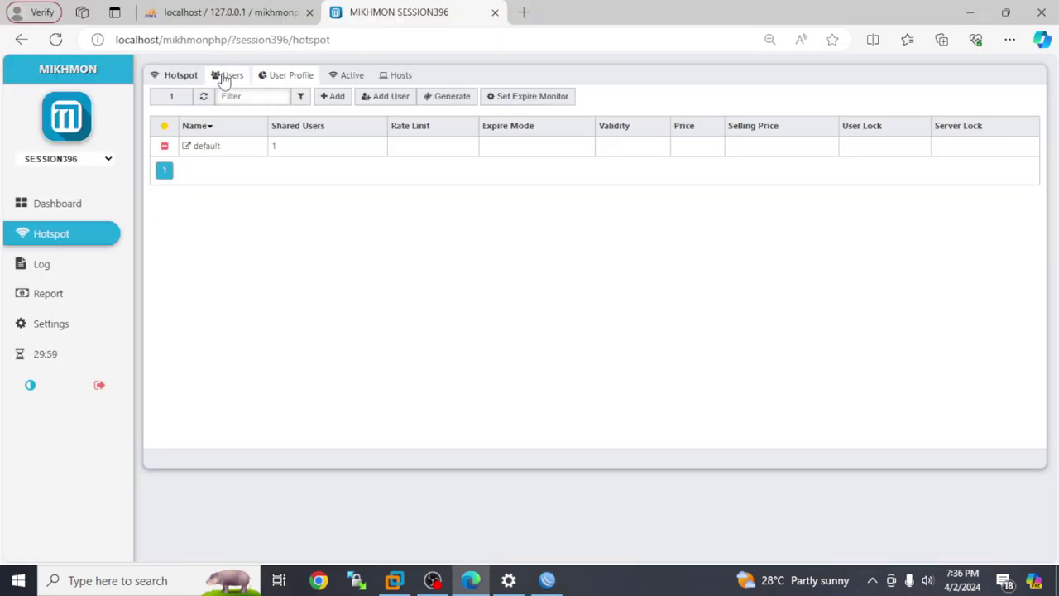
- Fill a new user profile named aqib with address pool ip pool and a rate limit, and attempt saving
{"action": "left_click", "coordinate": [335, 98]}
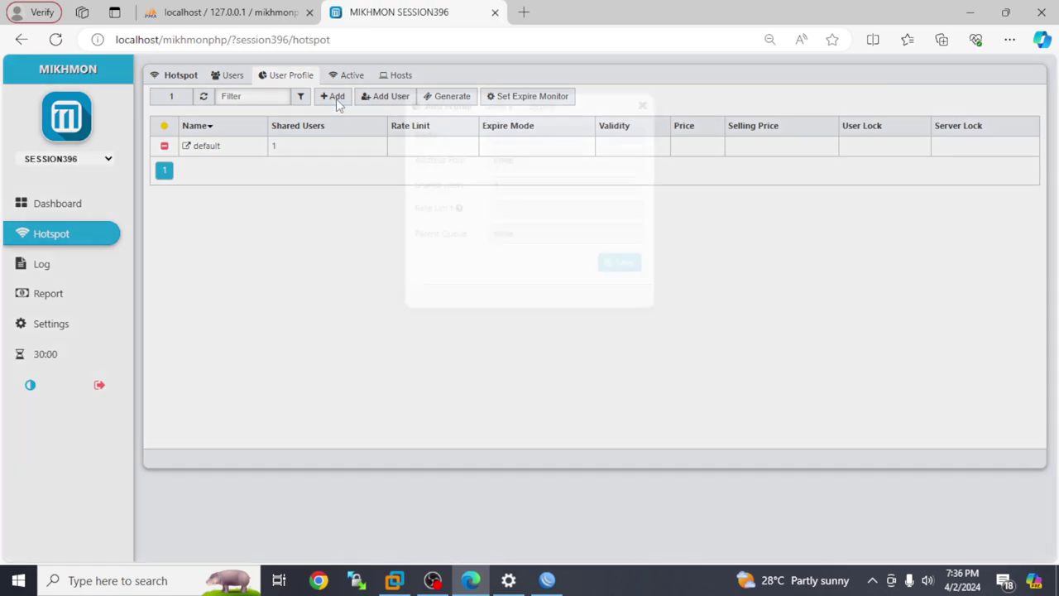
{"action": "left_click", "coordinate": [515, 175]}
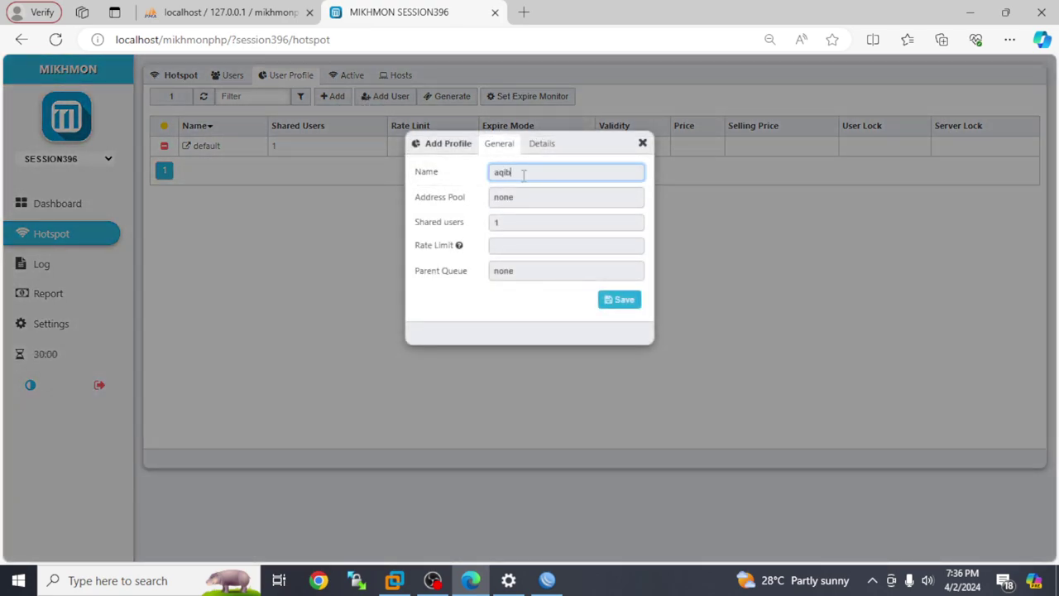
{"action": "left_click", "coordinate": [517, 197]}
{"action": "left_click", "coordinate": [525, 227]}
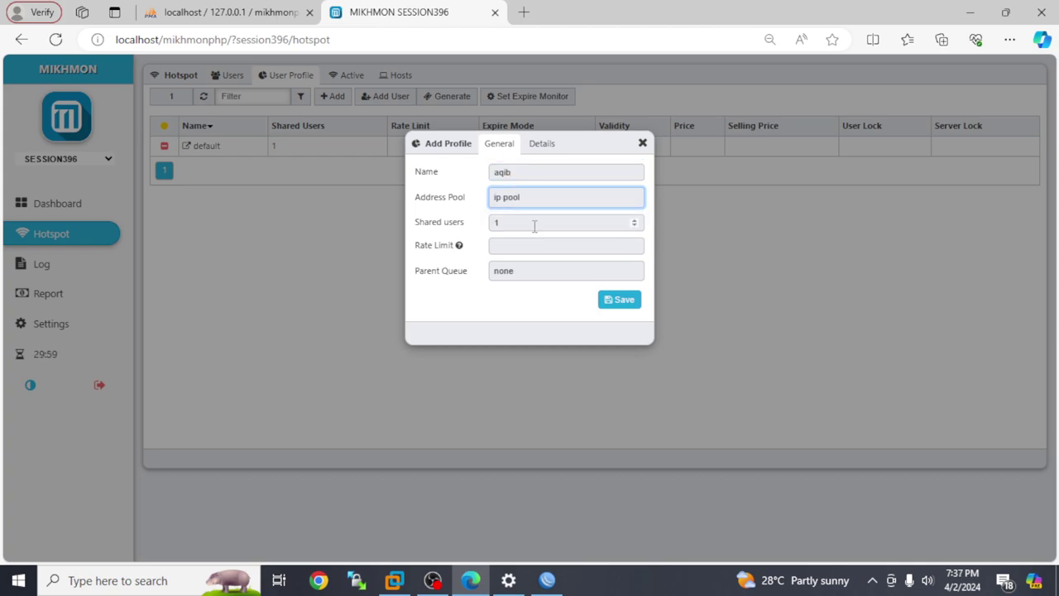
{"action": "left_click", "coordinate": [512, 246]}
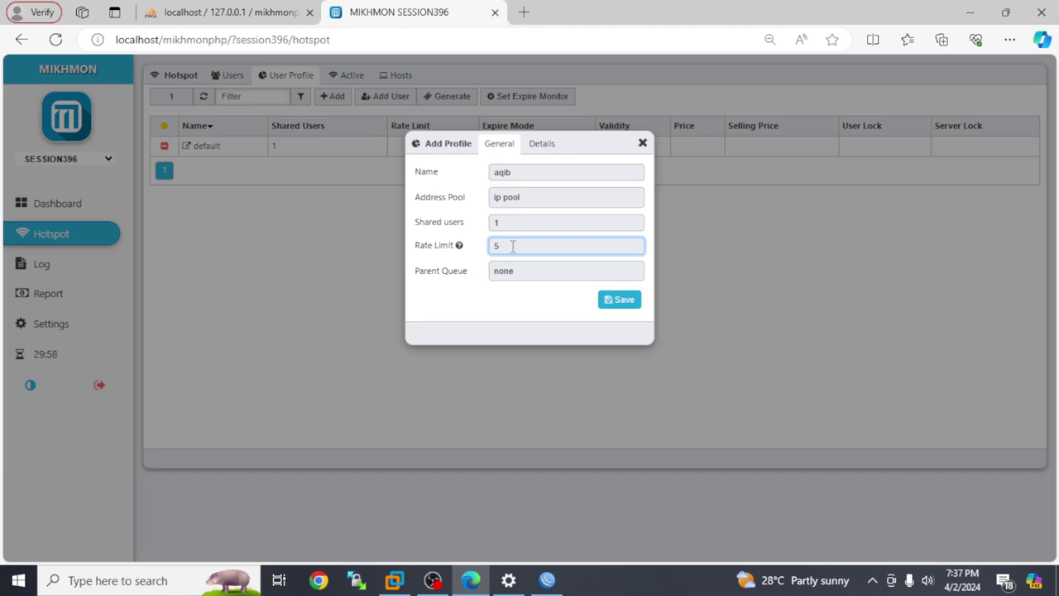
{"action": "left_click", "coordinate": [617, 301]}
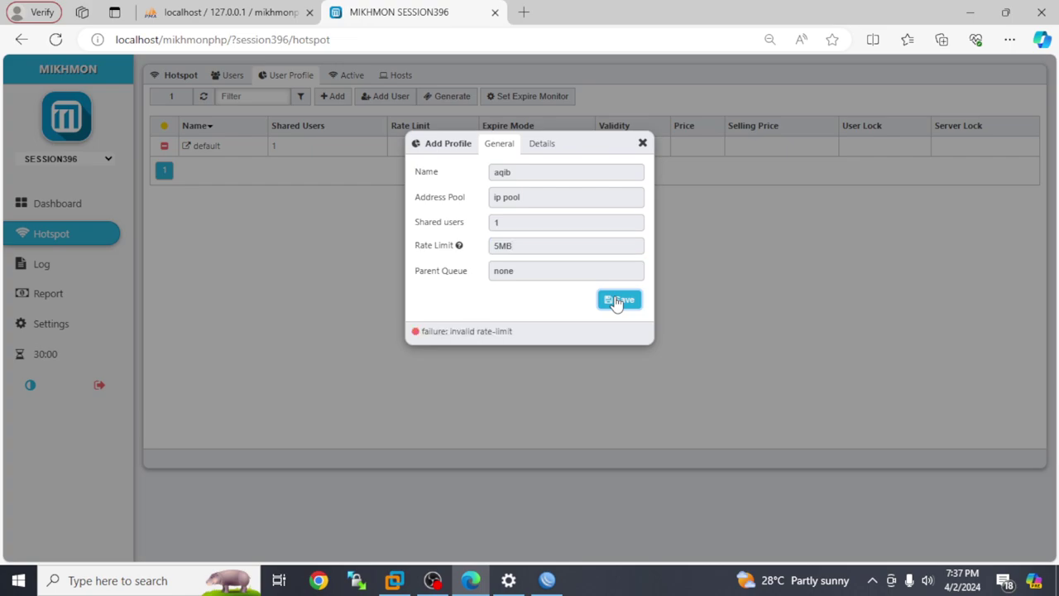
- Keep parent queue none, change the rate limit from 5MB to 5, and save the aqib profile
{"action": "left_click", "coordinate": [538, 266]}
{"action": "left_click", "coordinate": [547, 291]}
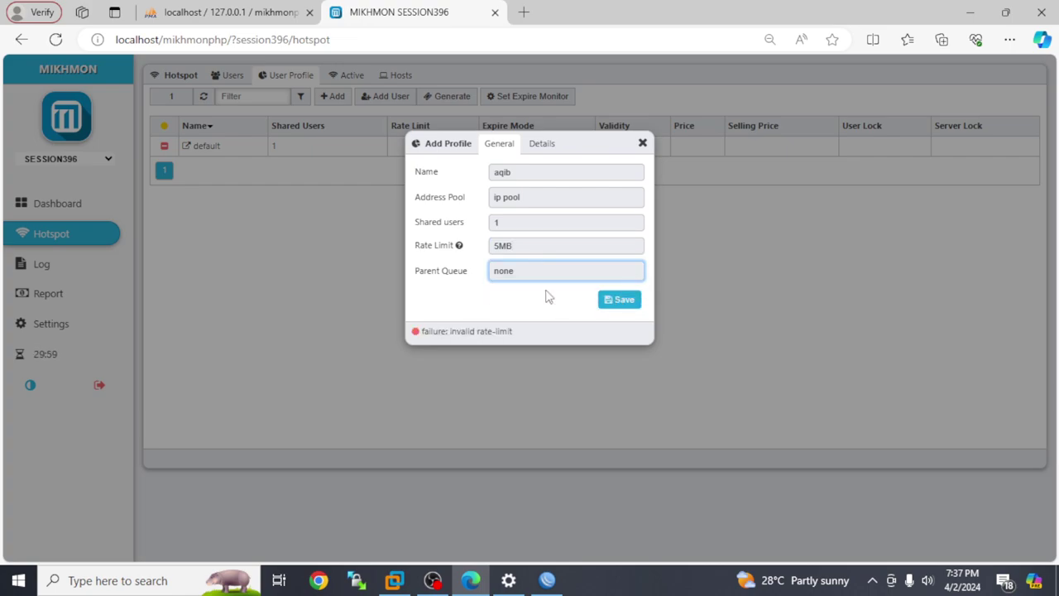
{"action": "left_click_drag", "start_coordinate": [516, 247], "coordinate": [500, 246]}
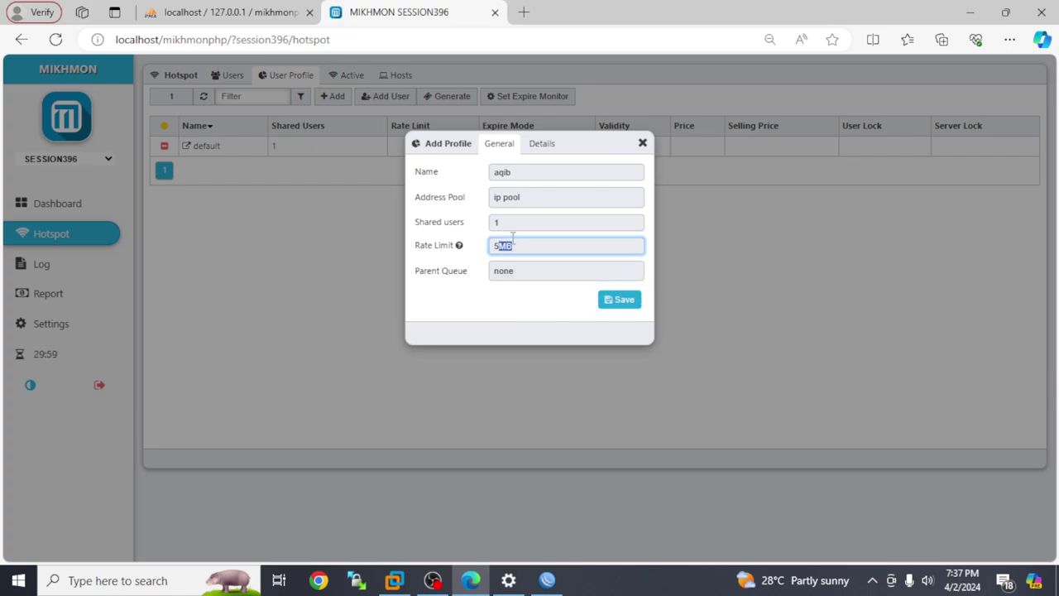
{"action": "left_click", "coordinate": [620, 303]}
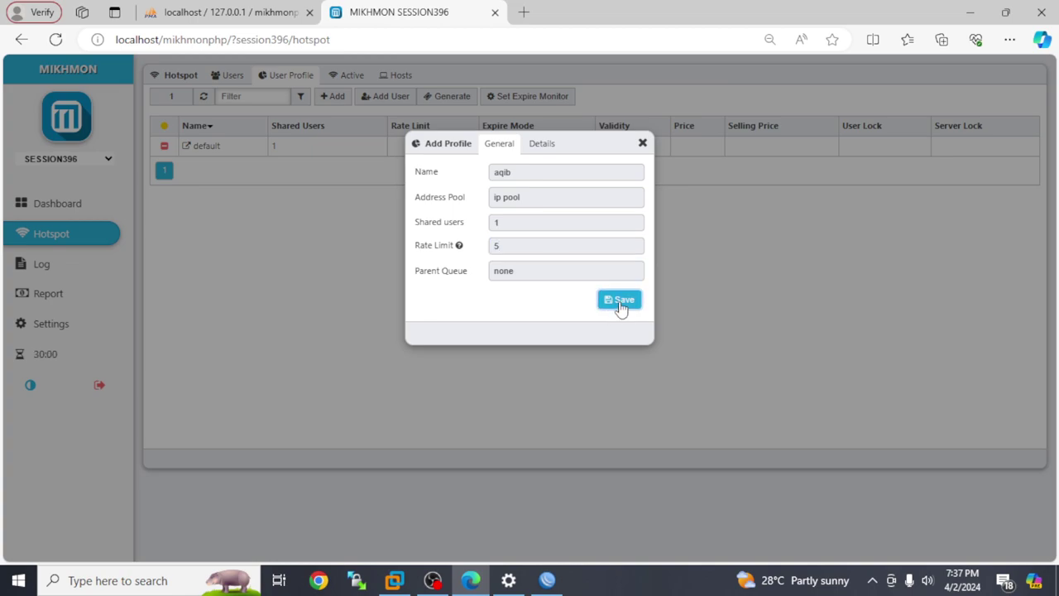
{"action": "left_click", "coordinate": [642, 143]}
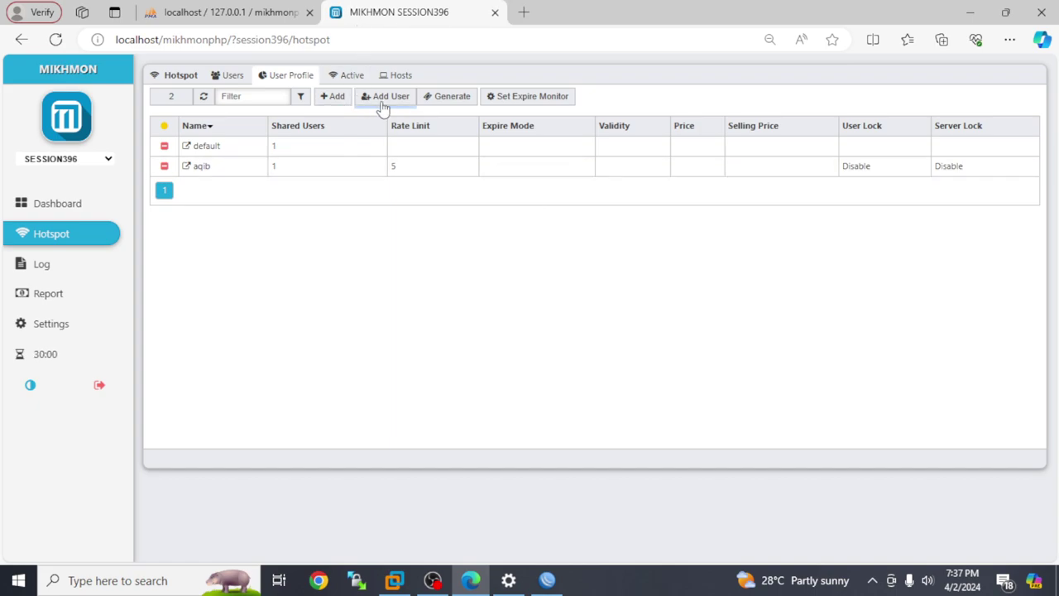
- Generate a voucher user with Username = Password mode on the aqib profile
{"action": "left_click", "coordinate": [438, 97]}
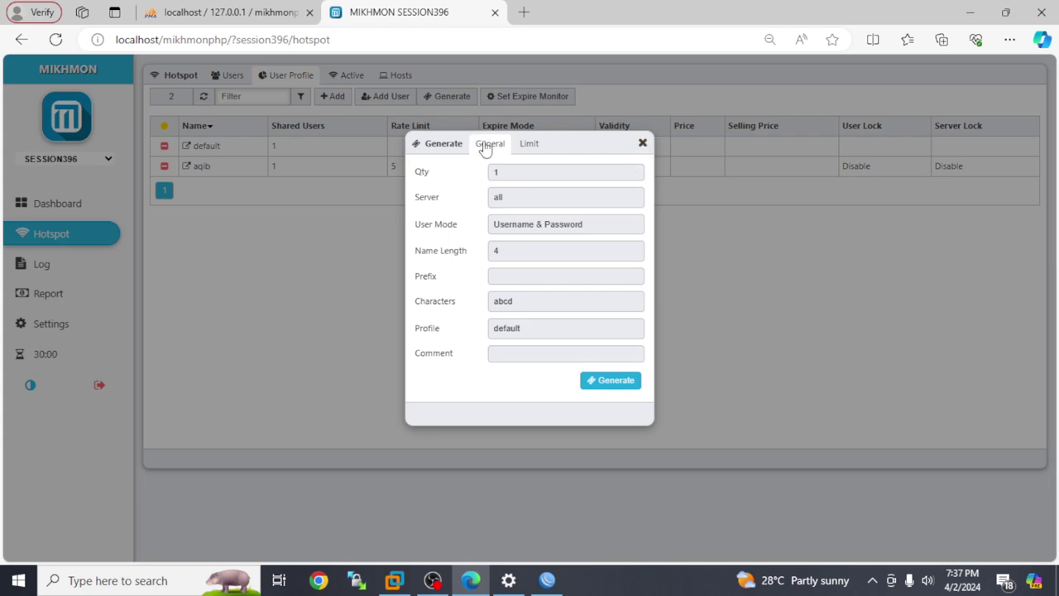
{"action": "left_click", "coordinate": [556, 227]}
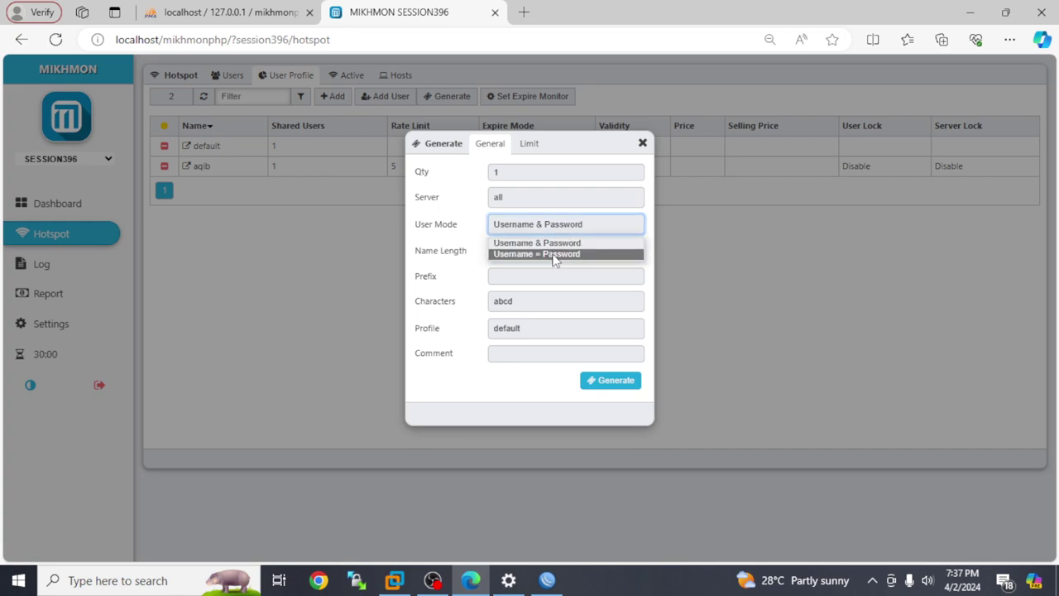
{"action": "left_click", "coordinate": [554, 254]}
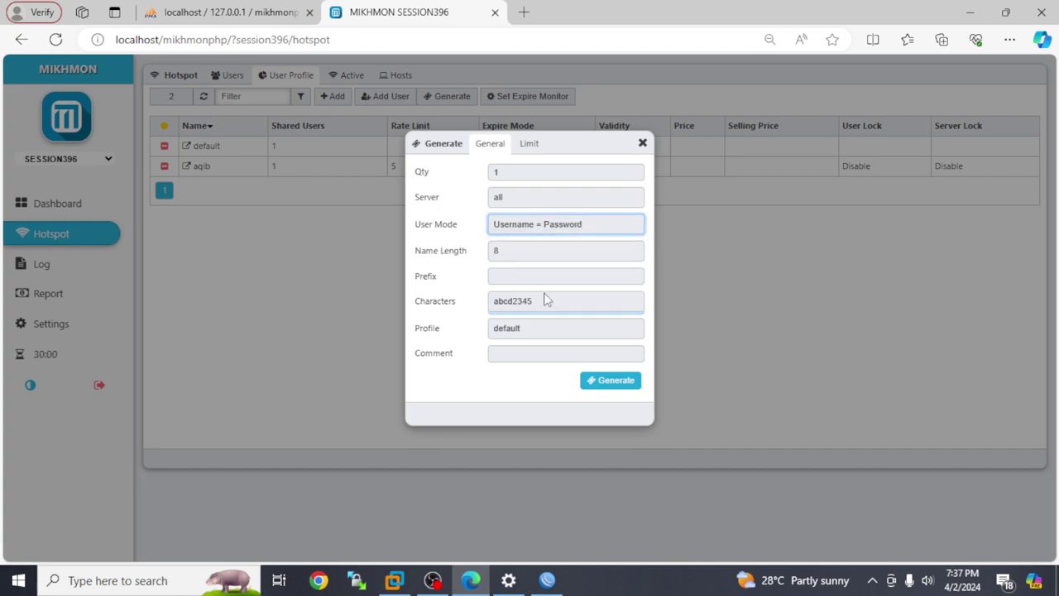
{"action": "left_click", "coordinate": [523, 332]}
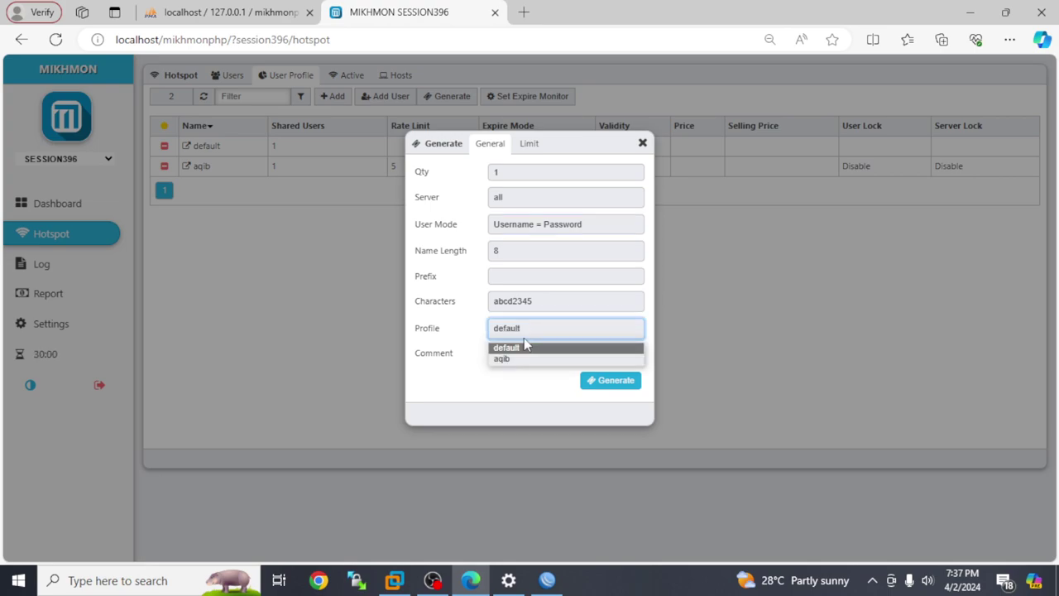
{"action": "left_click", "coordinate": [553, 356]}
{"action": "left_click", "coordinate": [609, 383]}
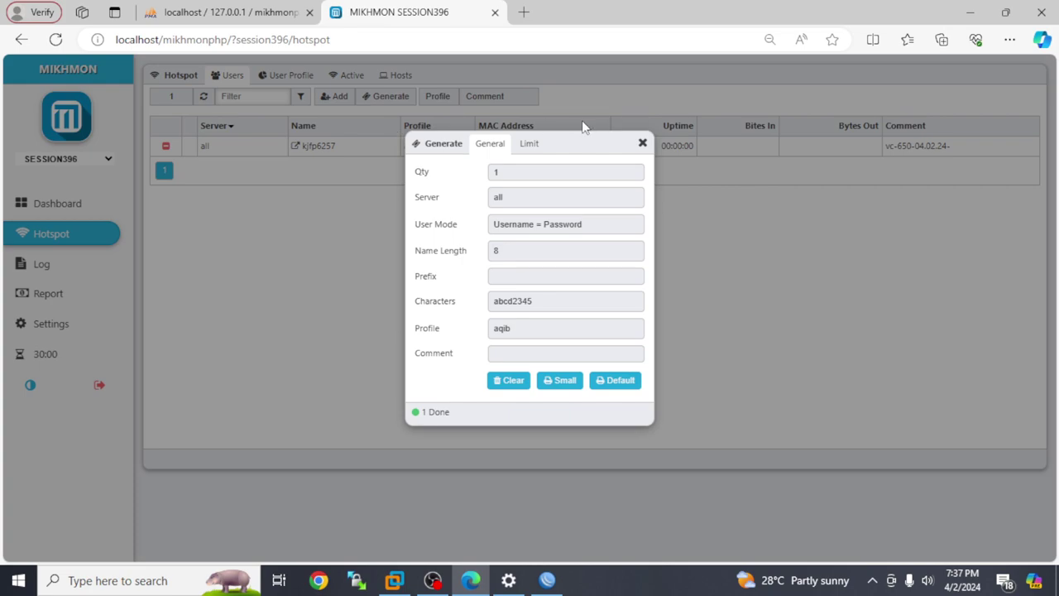
{"action": "left_click", "coordinate": [643, 144]}
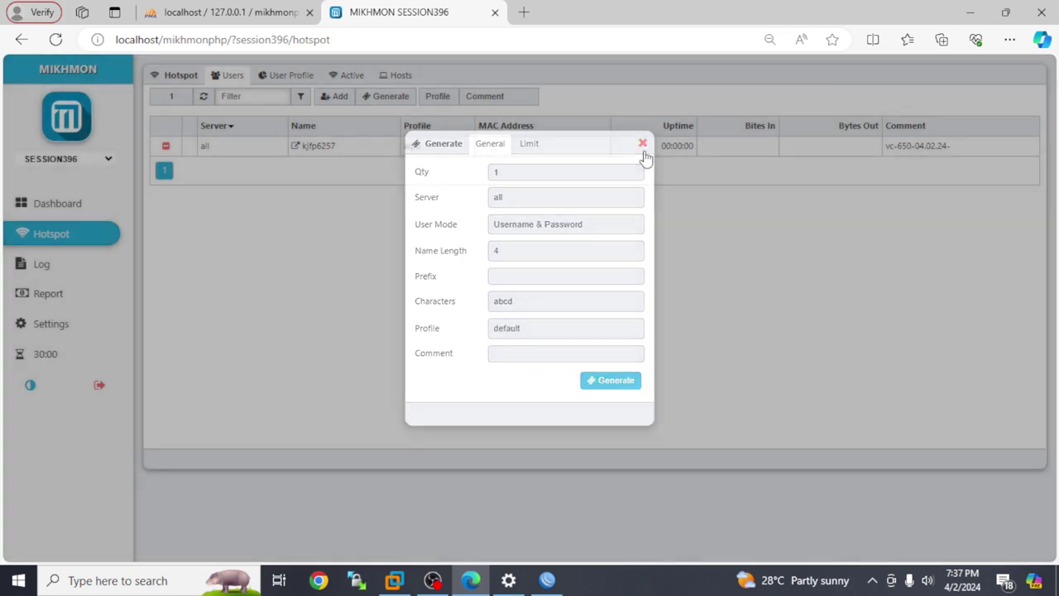
- Filter the user list by profile and the vc-650-04.02.24- comment, then return to the Dashboard
{"action": "left_click", "coordinate": [438, 96]}
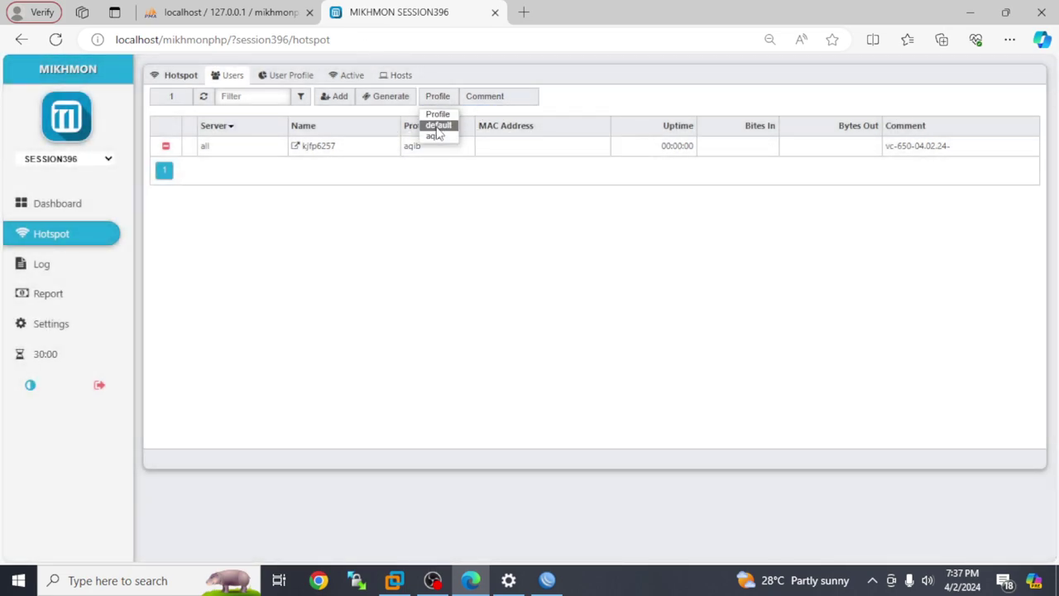
{"action": "left_click", "coordinate": [438, 125]}
{"action": "left_click", "coordinate": [485, 98]}
{"action": "left_click", "coordinate": [496, 125]}
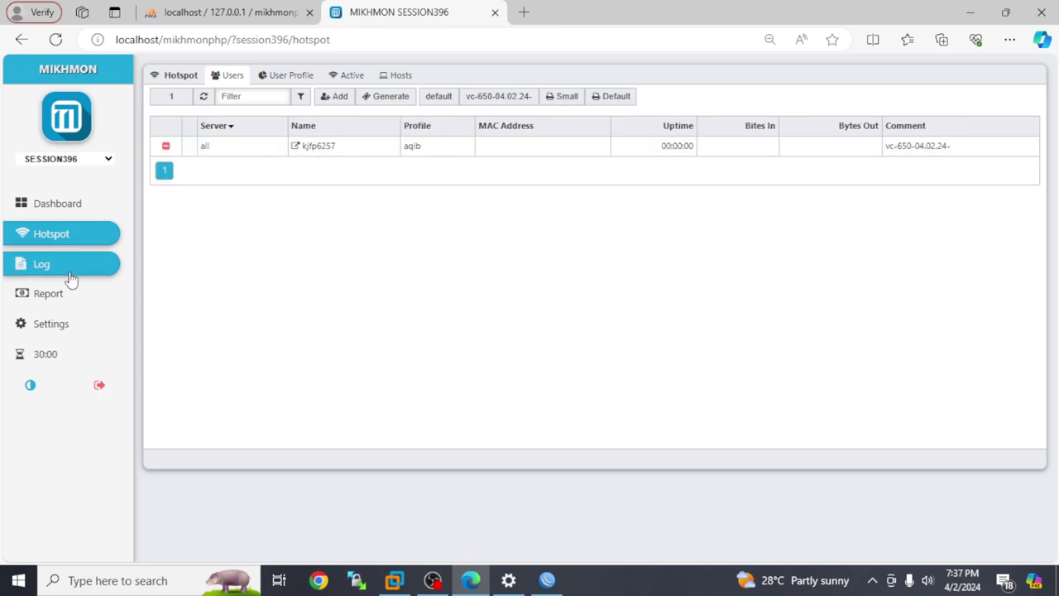
{"action": "left_click", "coordinate": [59, 207]}
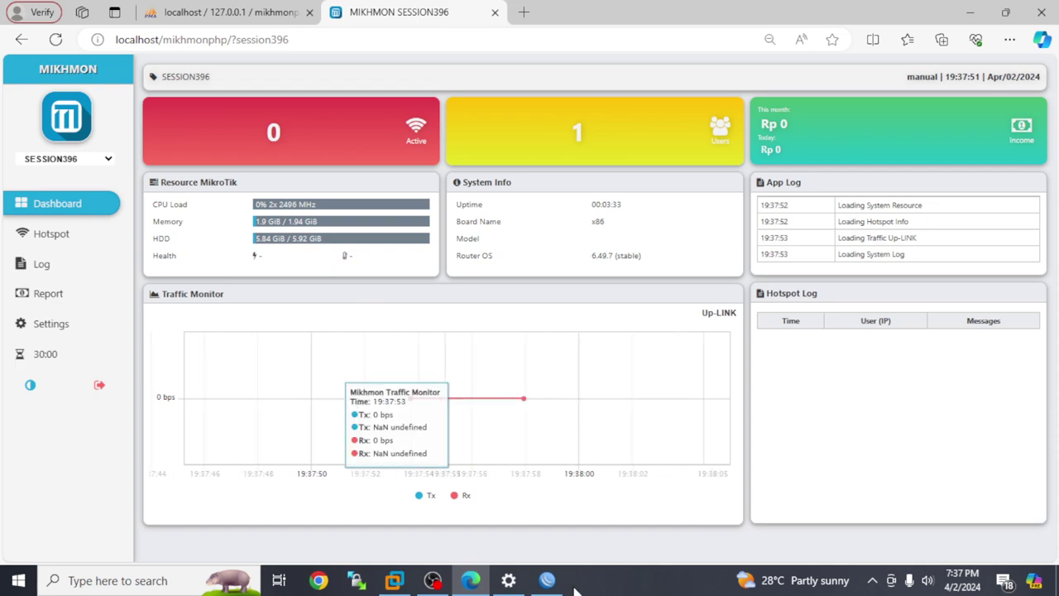
- In WinBox's Hotspot window, check the generated voucher user and the aqib user profile
{"action": "left_click", "coordinate": [545, 582]}
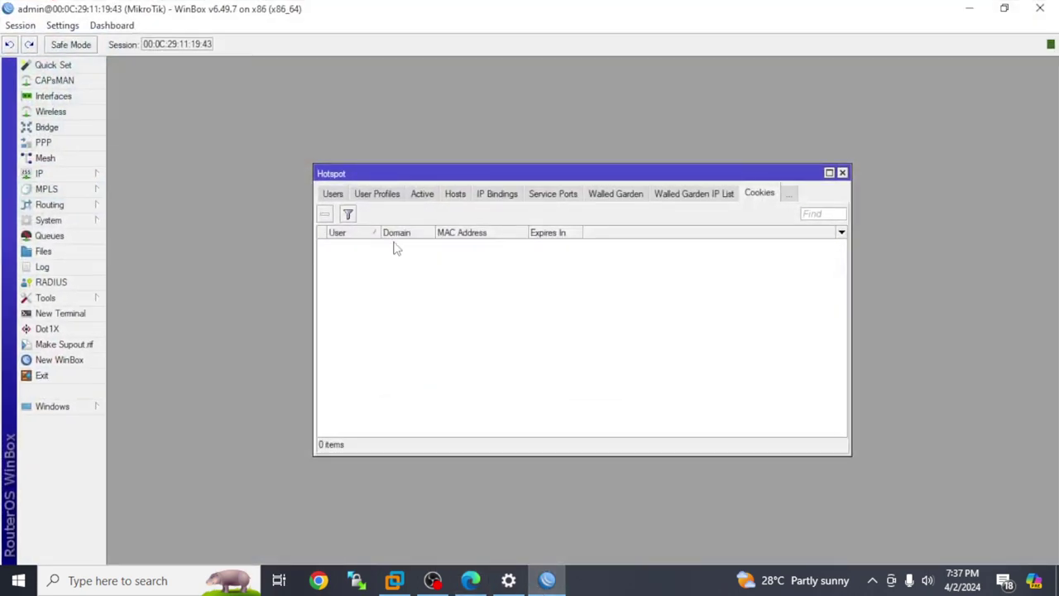
{"action": "left_click", "coordinate": [343, 195]}
{"action": "left_click", "coordinate": [346, 197]}
{"action": "left_click", "coordinate": [341, 197]}
{"action": "left_click", "coordinate": [387, 195]}
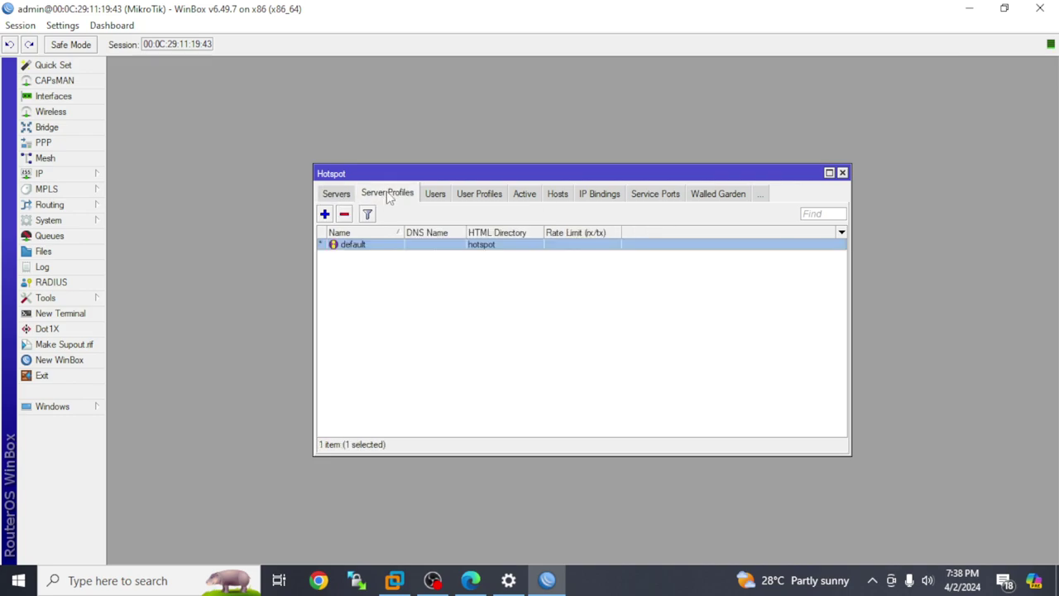
{"action": "left_click", "coordinate": [436, 193]}
{"action": "left_click", "coordinate": [413, 281]}
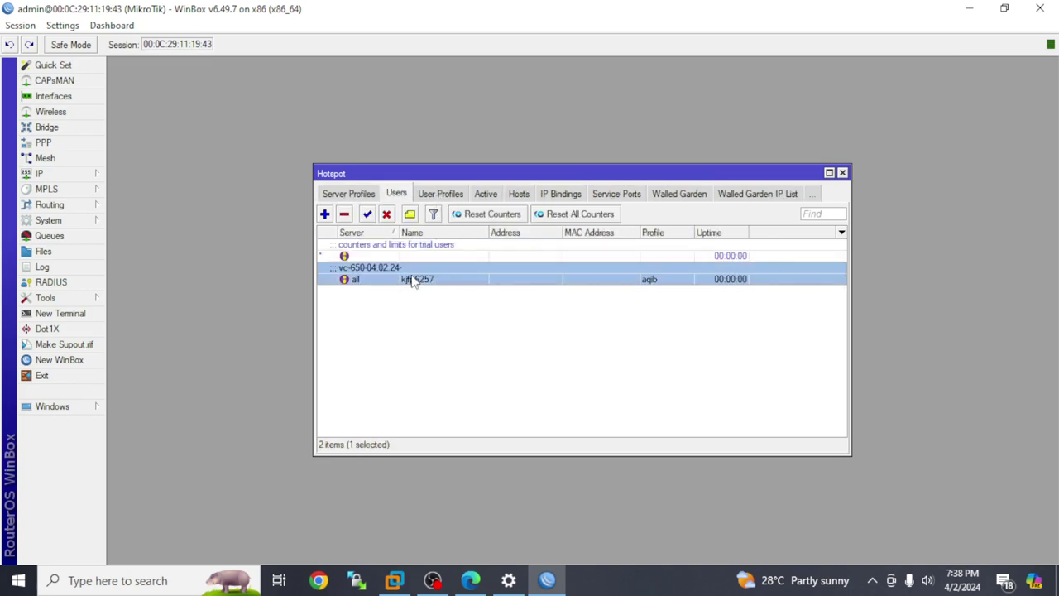
{"action": "left_click", "coordinate": [454, 193]}
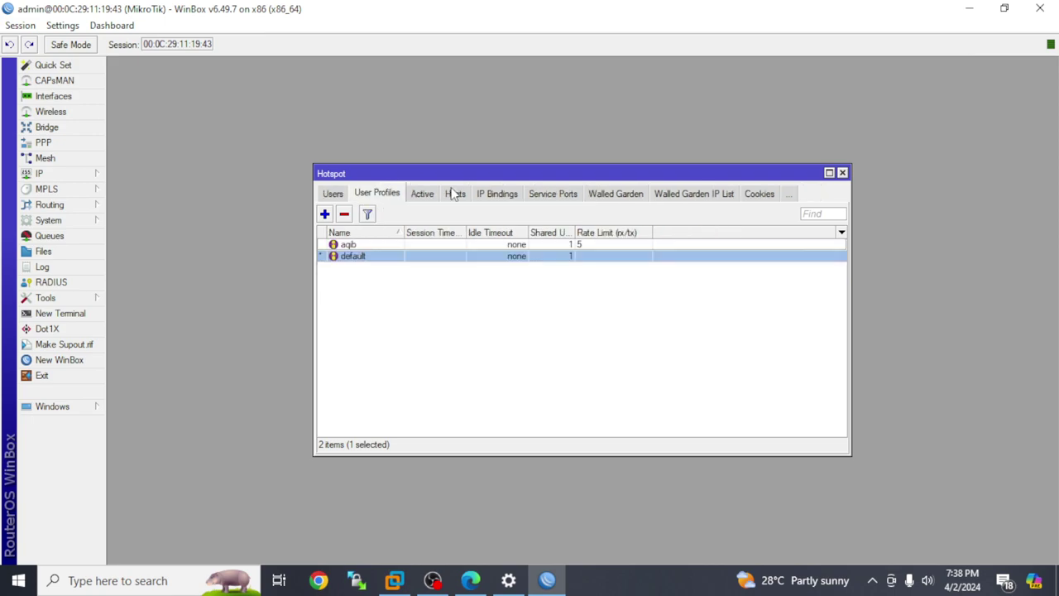
{"action": "left_click", "coordinate": [441, 247]}
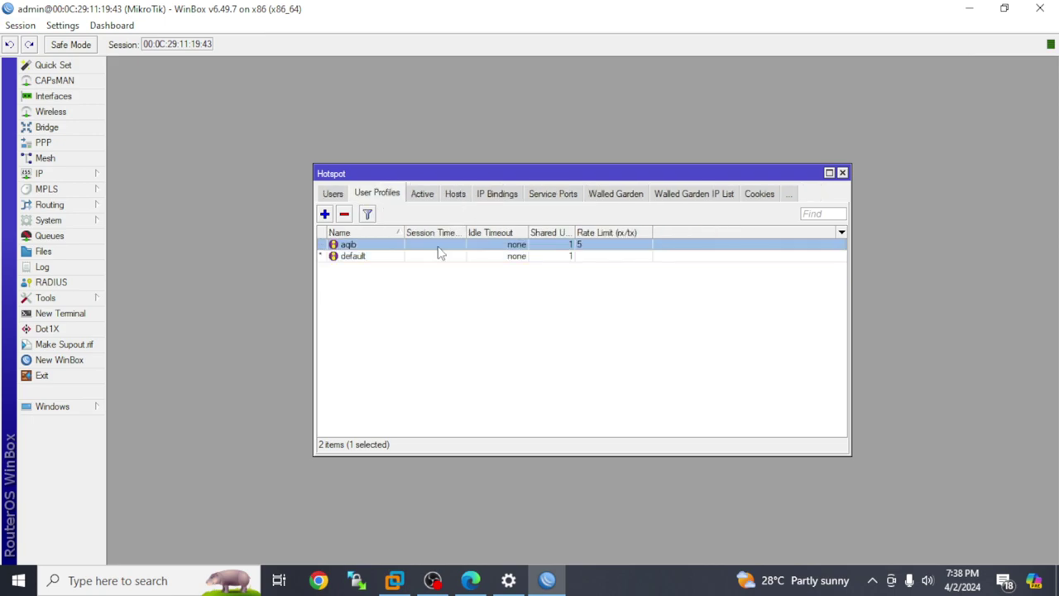
- Browse the Active, Hosts, IP Bindings, Service Ports and Walled Garden tabs, review IP > Pool, then minimize WinBox
{"action": "left_click", "coordinate": [432, 195]}
{"action": "left_click", "coordinate": [456, 195]}
{"action": "left_click", "coordinate": [488, 196]}
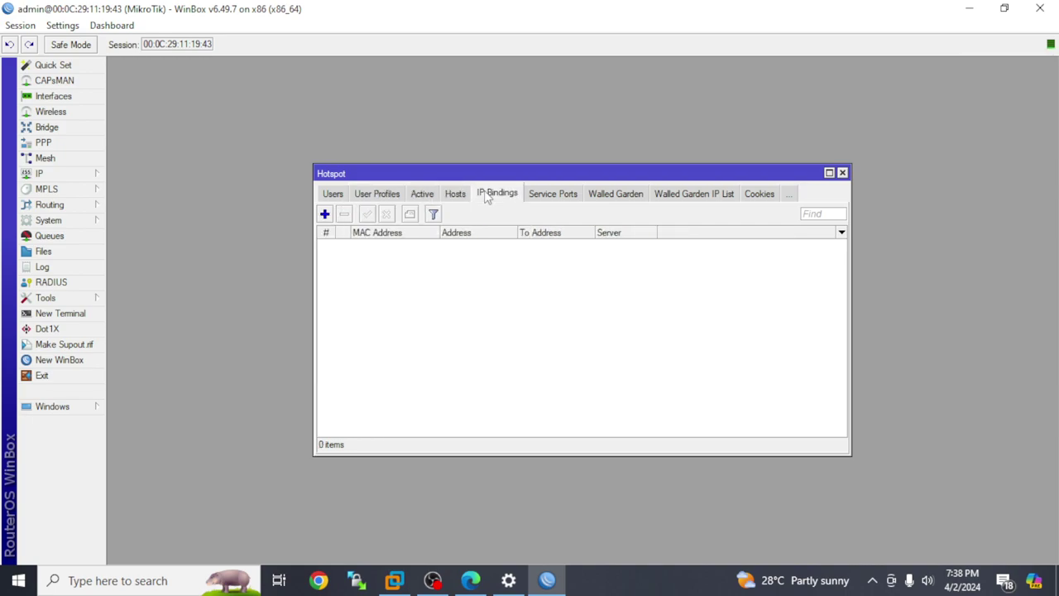
{"action": "left_click", "coordinate": [528, 194]}
{"action": "left_click", "coordinate": [594, 192]}
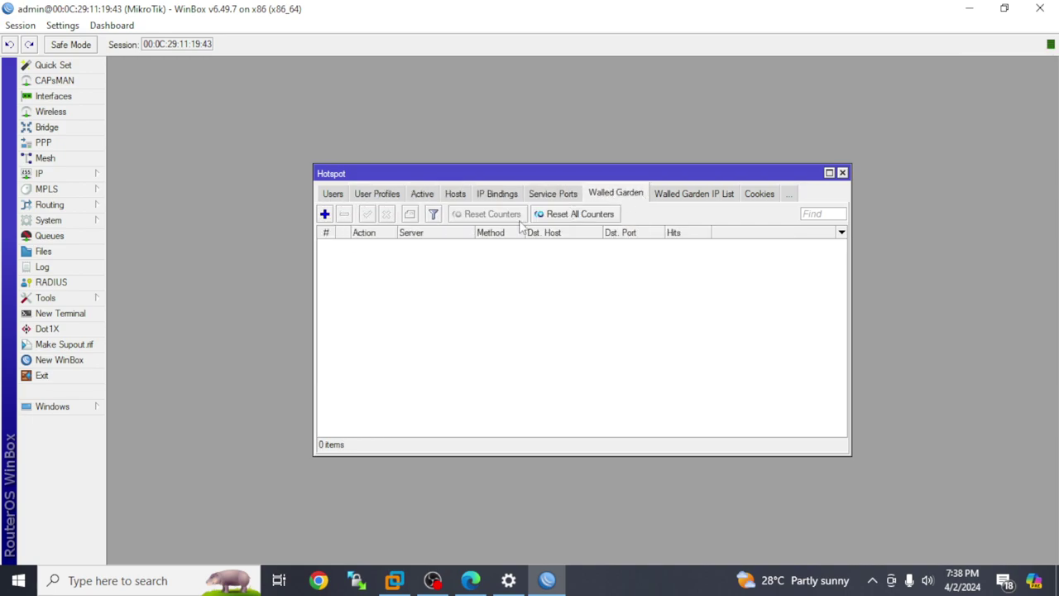
{"action": "left_click", "coordinate": [66, 176]}
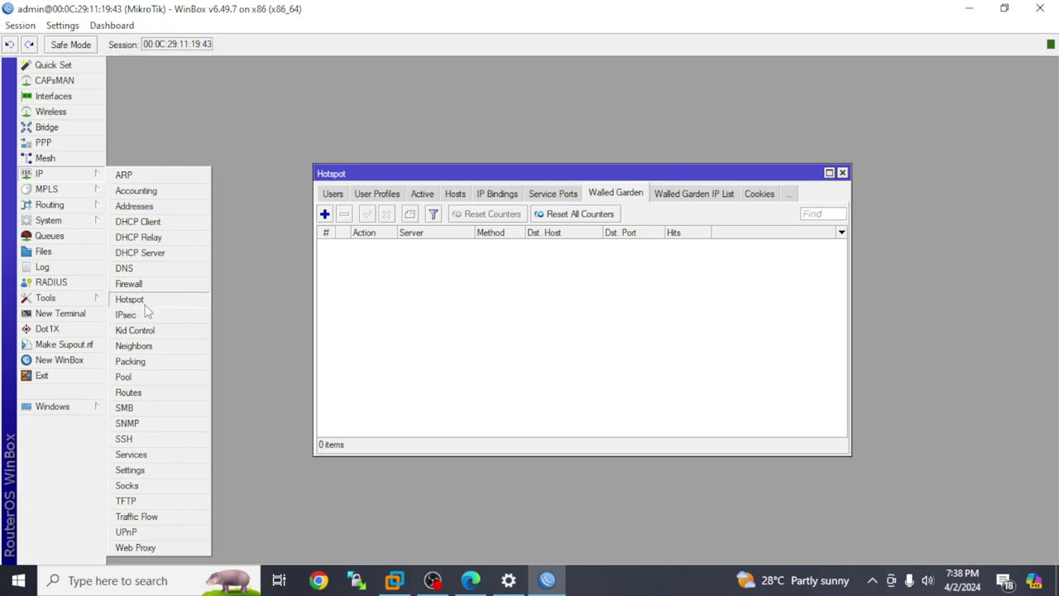
{"action": "left_click", "coordinate": [141, 377]}
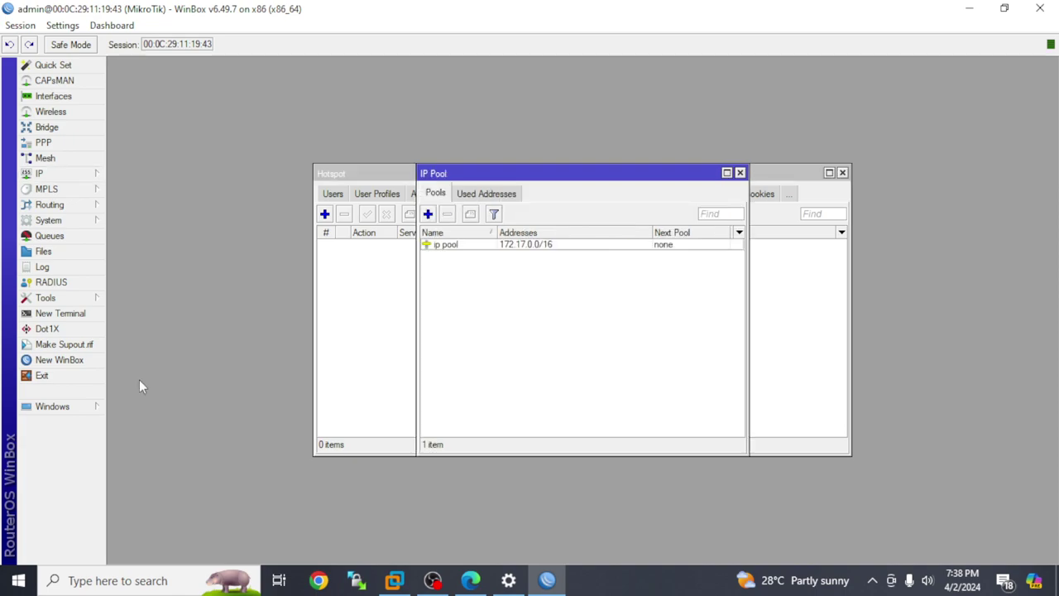
{"action": "left_click", "coordinate": [740, 172]}
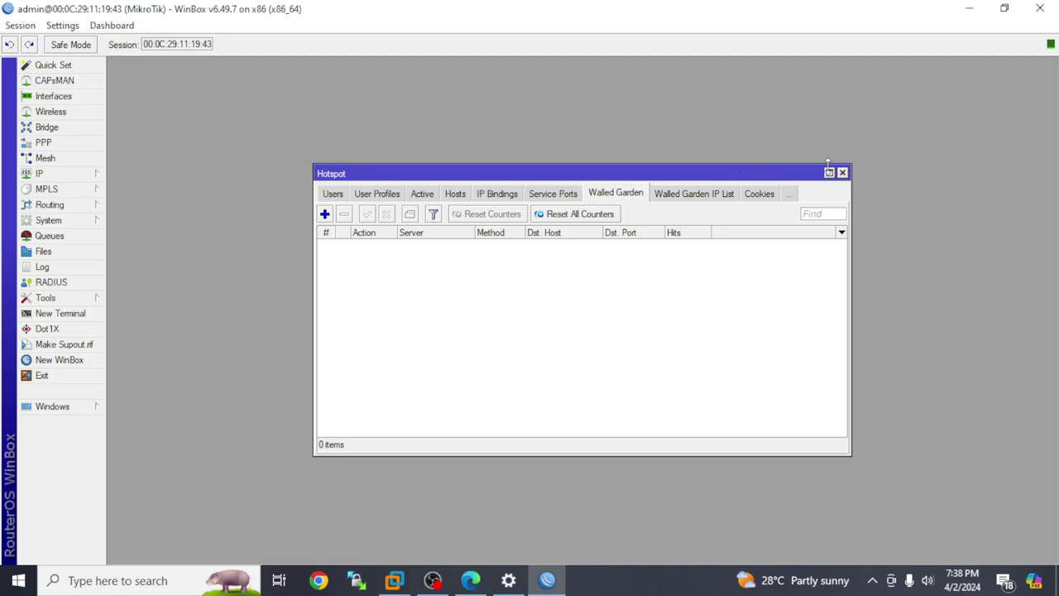
{"action": "left_click", "coordinate": [981, 9]}
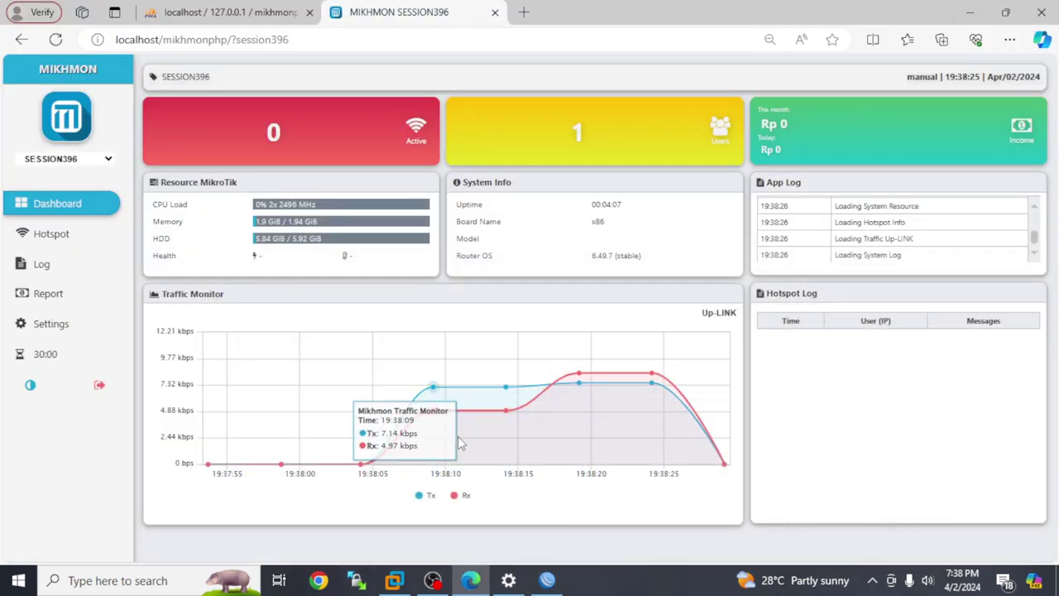
{"action": "mouse_move", "coordinate": [432, 580]}
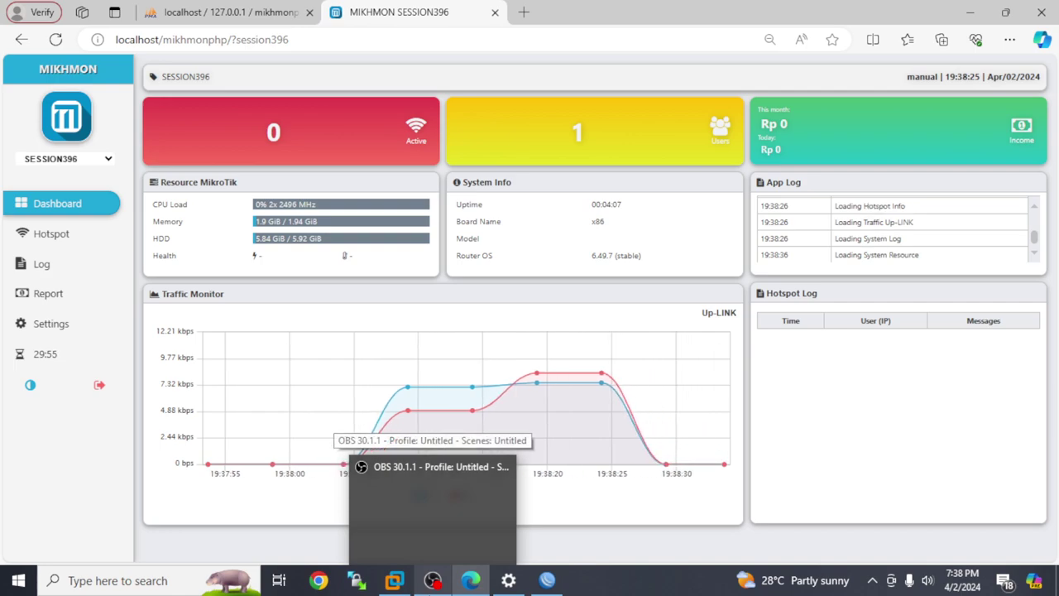
{"action": "left_click", "coordinate": [432, 579]}
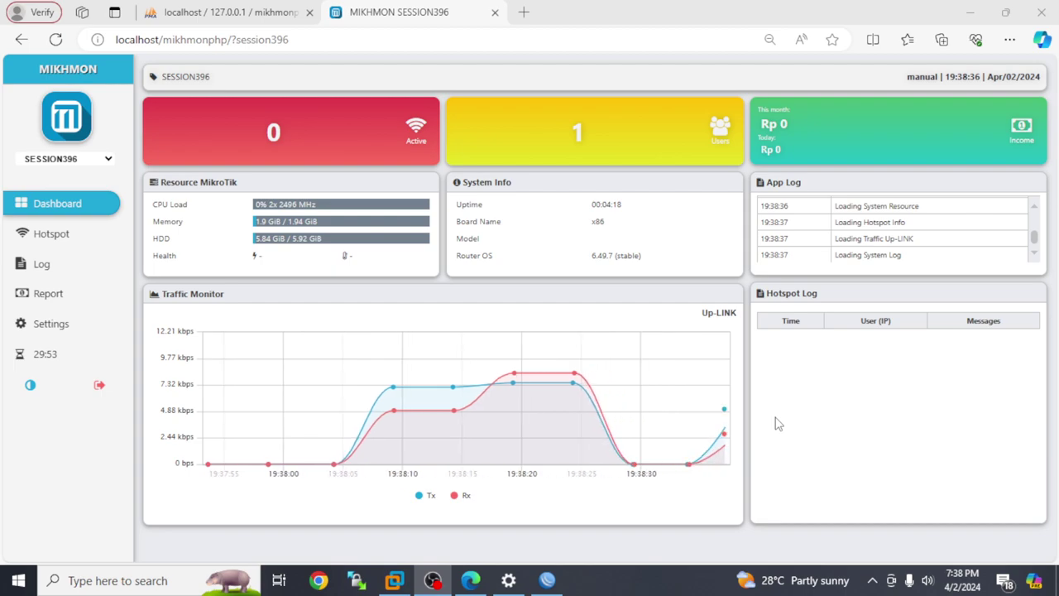